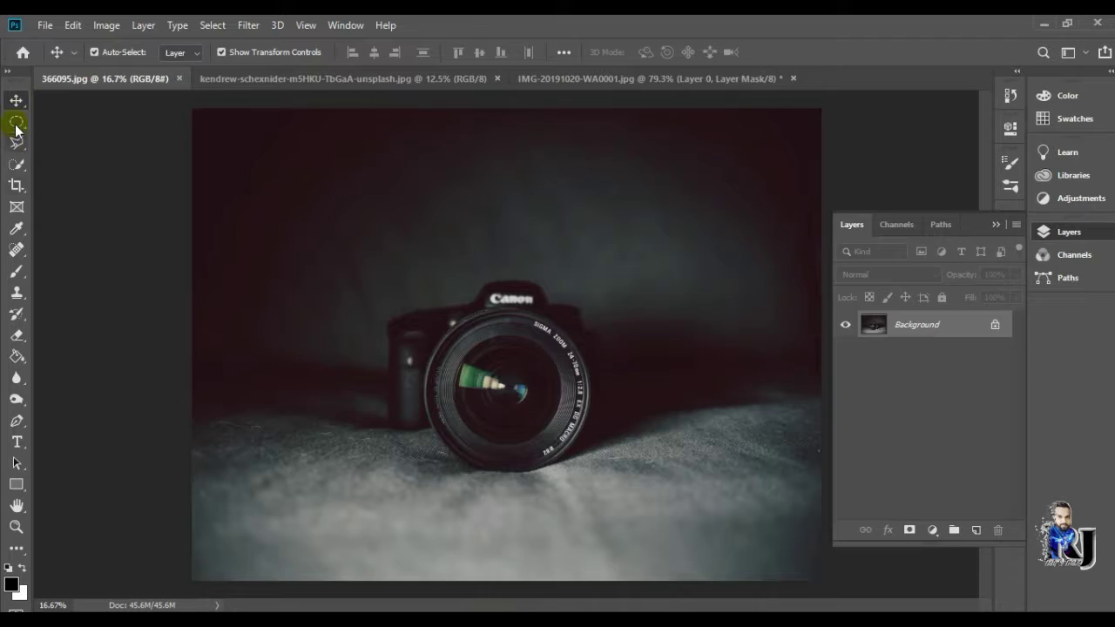
# - Crop the camera photo to a narrower frame around the camera
pyautogui.press('c')
pyautogui.moveTo(822, 109); pyautogui.dragTo(819, 160)
pyautogui.click(830, 53)
pyautogui.moveTo(323, 200); pyautogui.dragTo(699, 557)
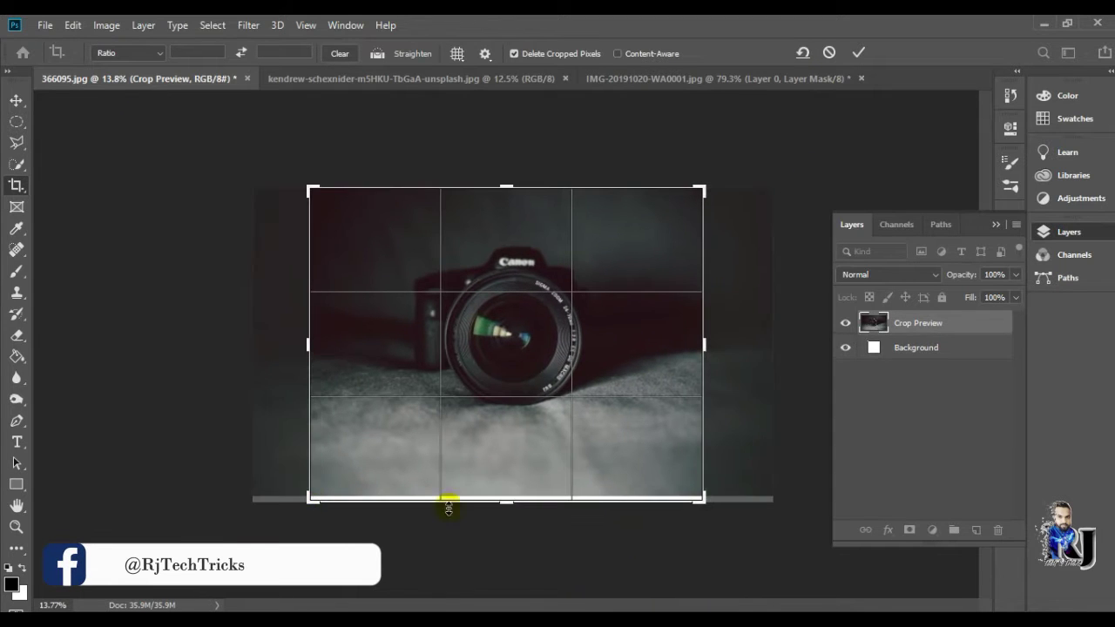
pyautogui.press('Return')
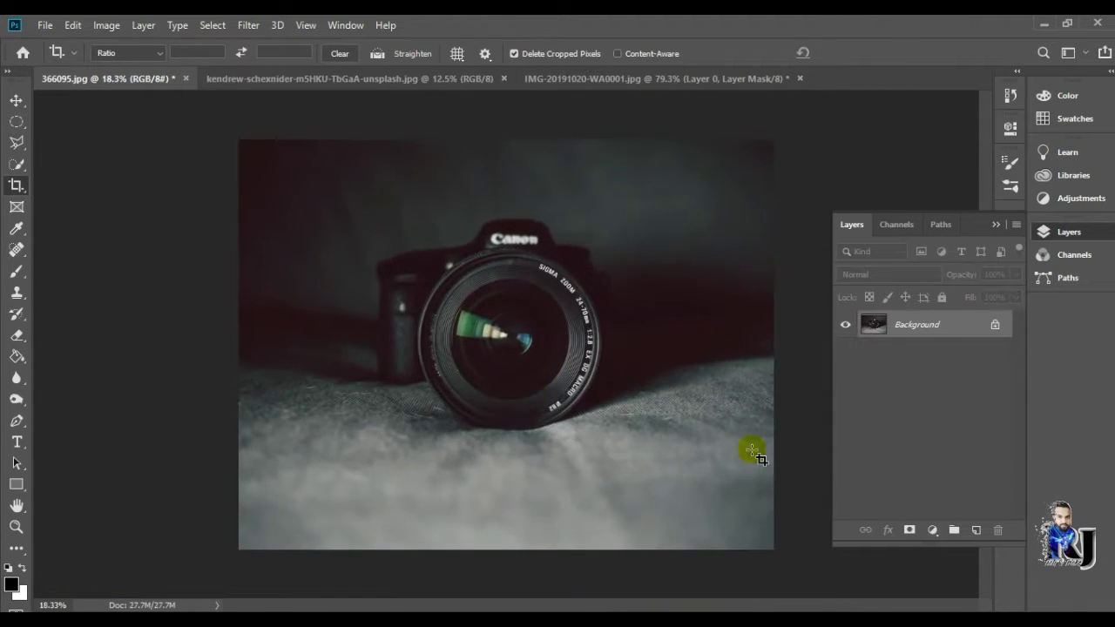
# - Duplicate the background as Layer 1 and add a Curves adjustment pulled down to darken it
pyautogui.hotkey('ctrl', 'j')
pyautogui.click(932, 530)
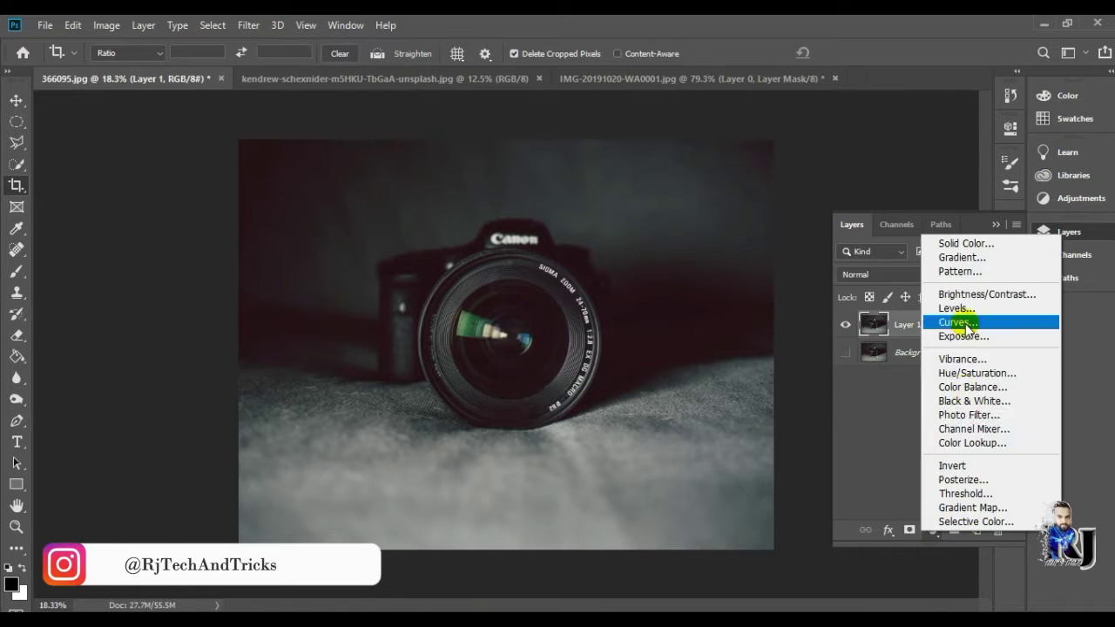
pyautogui.click(949, 319)
pyautogui.moveTo(837, 346); pyautogui.dragTo(832, 358)
pyautogui.moveTo(920, 261); pyautogui.dragTo(921, 267)
pyautogui.moveTo(964, 217); pyautogui.dragTo(969, 235)
pyautogui.click(962, 121)
# - Add Brightness/Contrast at −121 with an inverted mask brushed onto the lower foreground
pyautogui.click(932, 530)
pyautogui.click(958, 211)
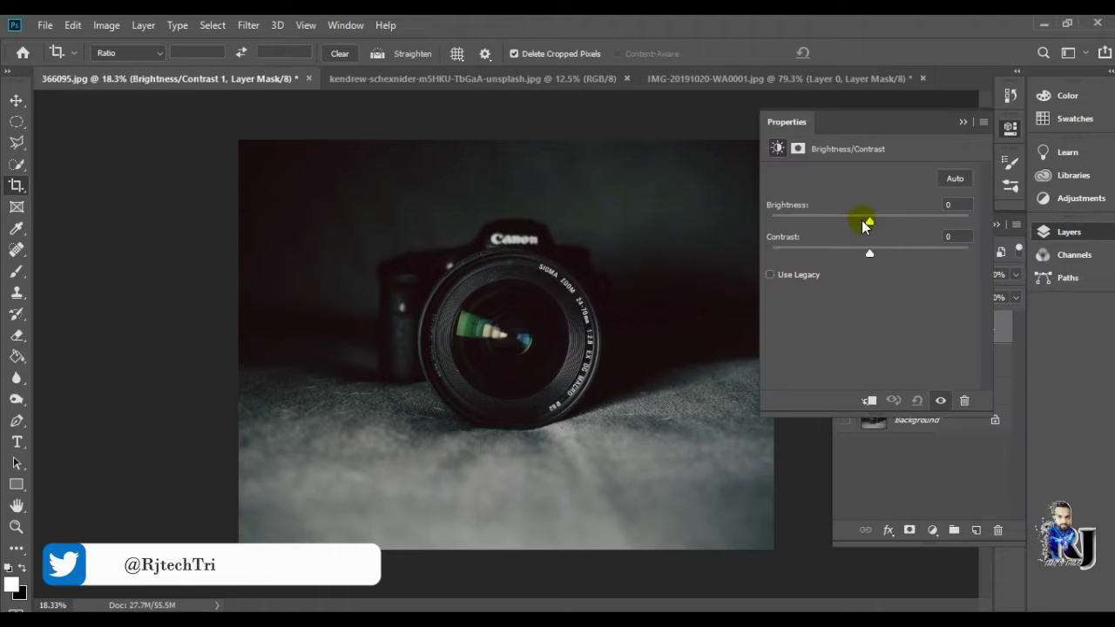
pyautogui.moveTo(870, 217); pyautogui.dragTo(790, 224)
pyautogui.click(962, 122)
pyautogui.hotkey('ctrl', 'i')
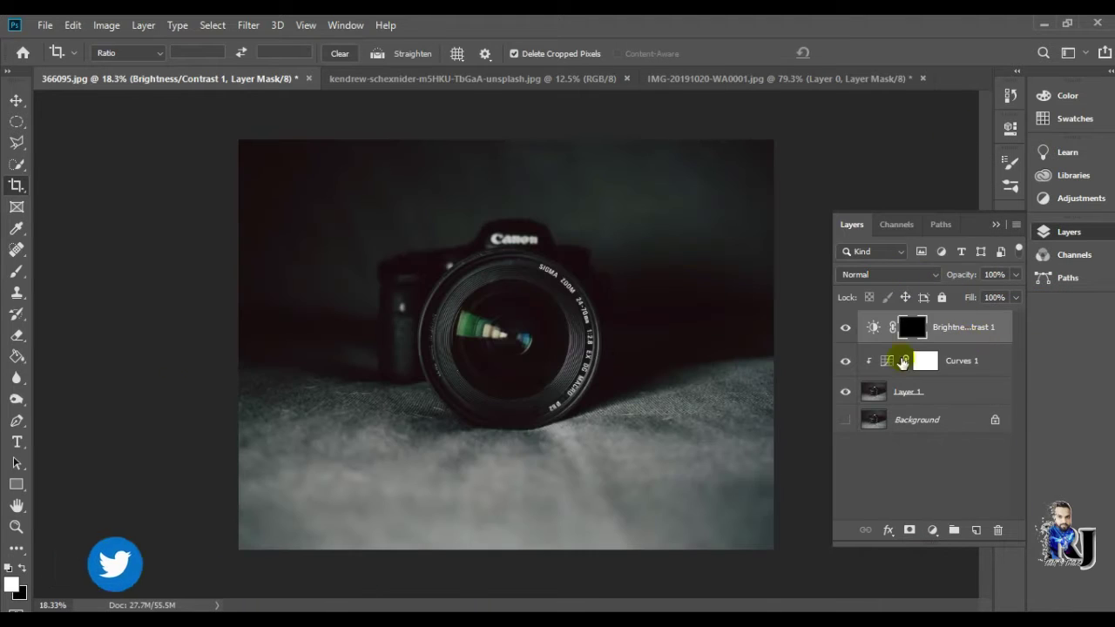
pyautogui.click(17, 271)
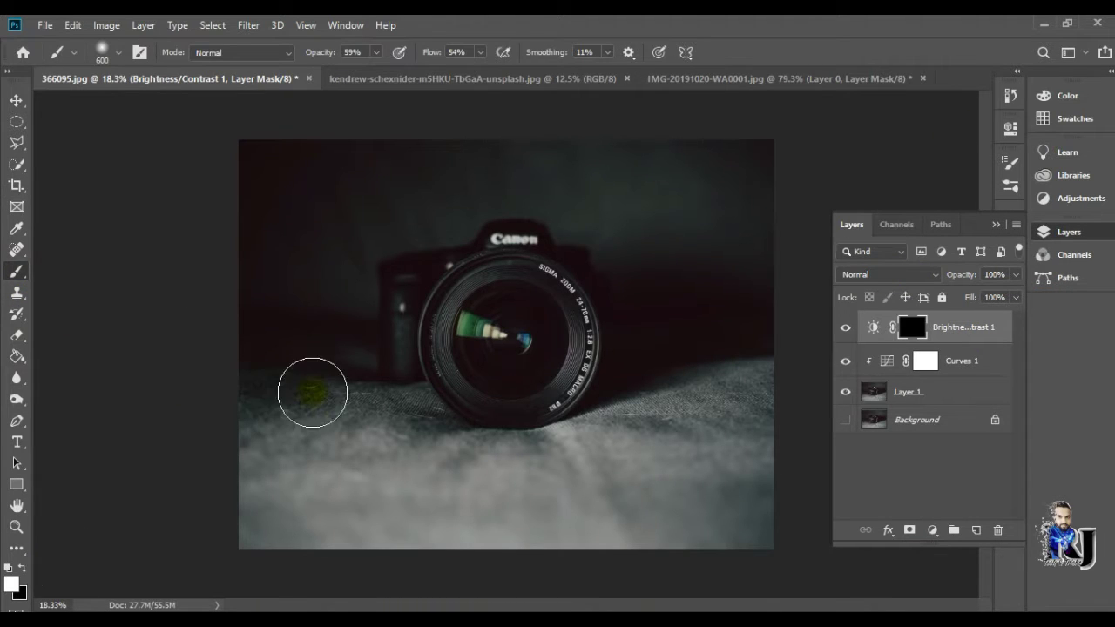
pyautogui.moveTo(241, 530)
pyautogui.mouseDown()
pyautogui.moveTo(786, 507)
pyautogui.moveTo(600, 458)
pyautogui.moveTo(598, 427)
pyautogui.mouseUp()
pyautogui.hotkey('ctrl', 'z')
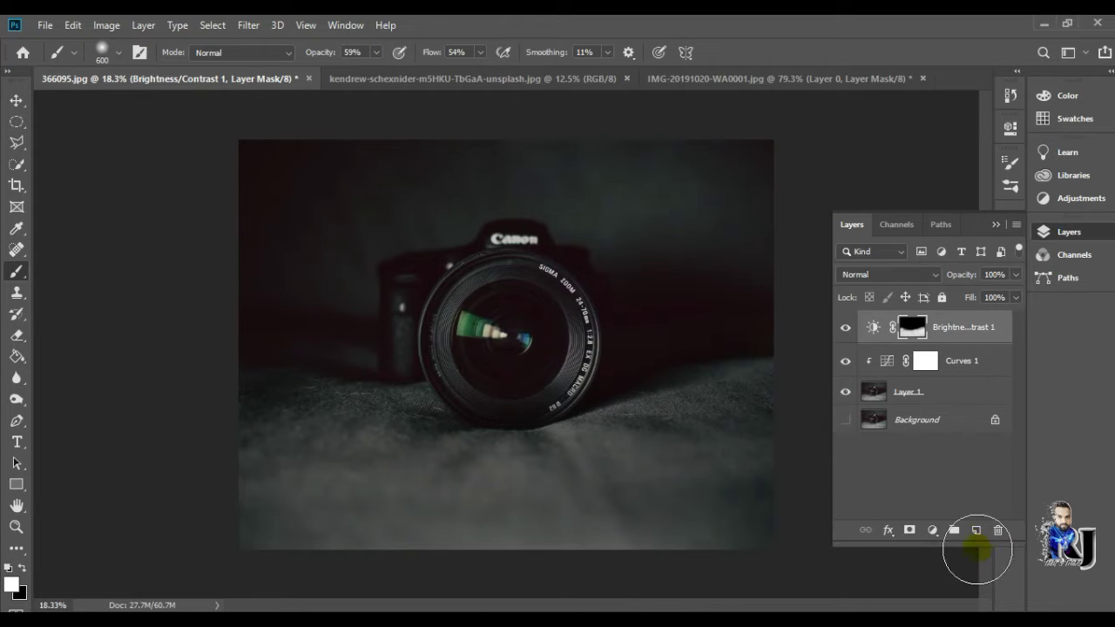
# - On a new layer, fill an elliptical selection over the lens glass with black
pyautogui.click(976, 530)
pyautogui.click(17, 121)
pyautogui.scroll(2, 522, 349)
pyautogui.scroll(2, 531, 366)
pyautogui.moveTo(460, 207)
pyautogui.mouseDown()
pyautogui.moveTo(723, 481)
pyautogui.moveTo(713, 390)
pyautogui.mouseUp()
pyautogui.click(16, 270)
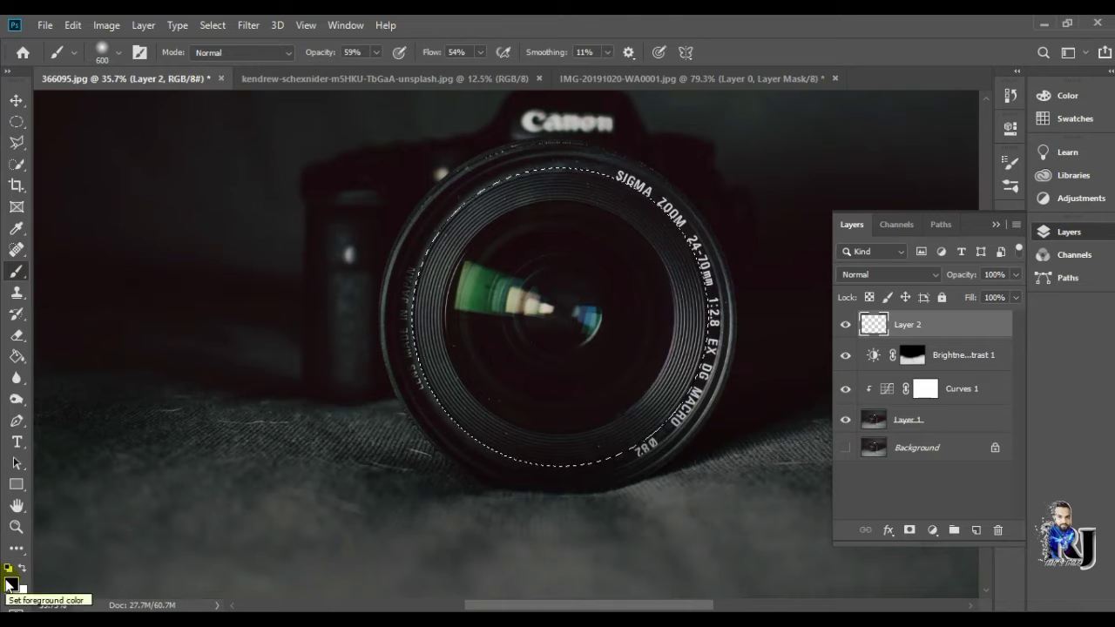
pyautogui.click(16, 356)
pyautogui.click(561, 310)
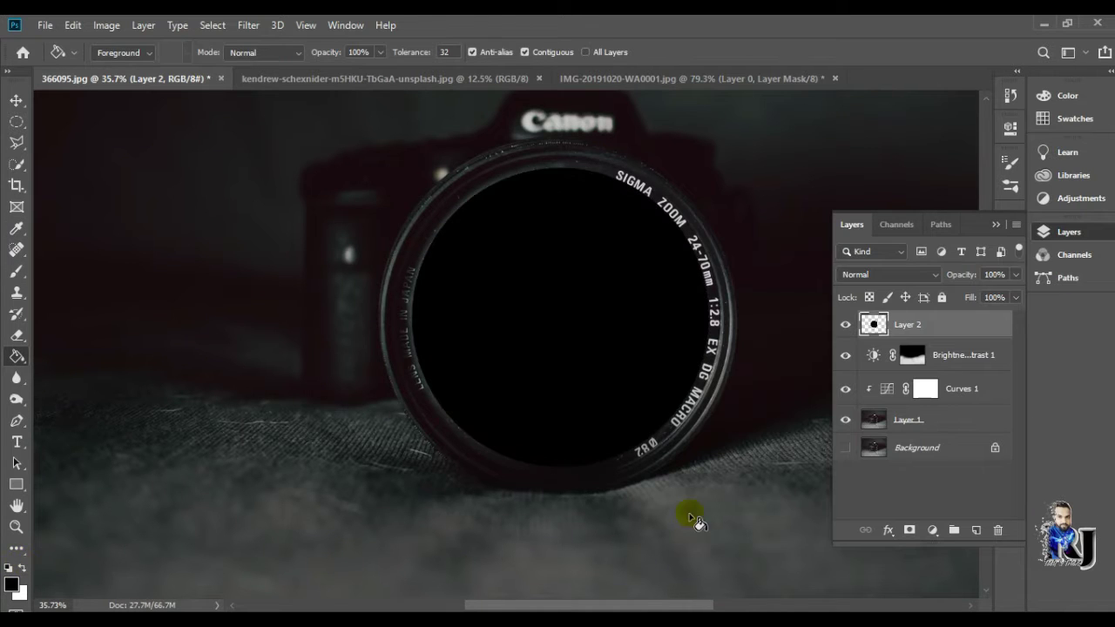
# - Drag the railway photo from its document into the camera document
pyautogui.press('v')
pyautogui.click(906, 419)
pyautogui.click(384, 78)
pyautogui.moveTo(420, 303); pyautogui.dragTo(561, 283)
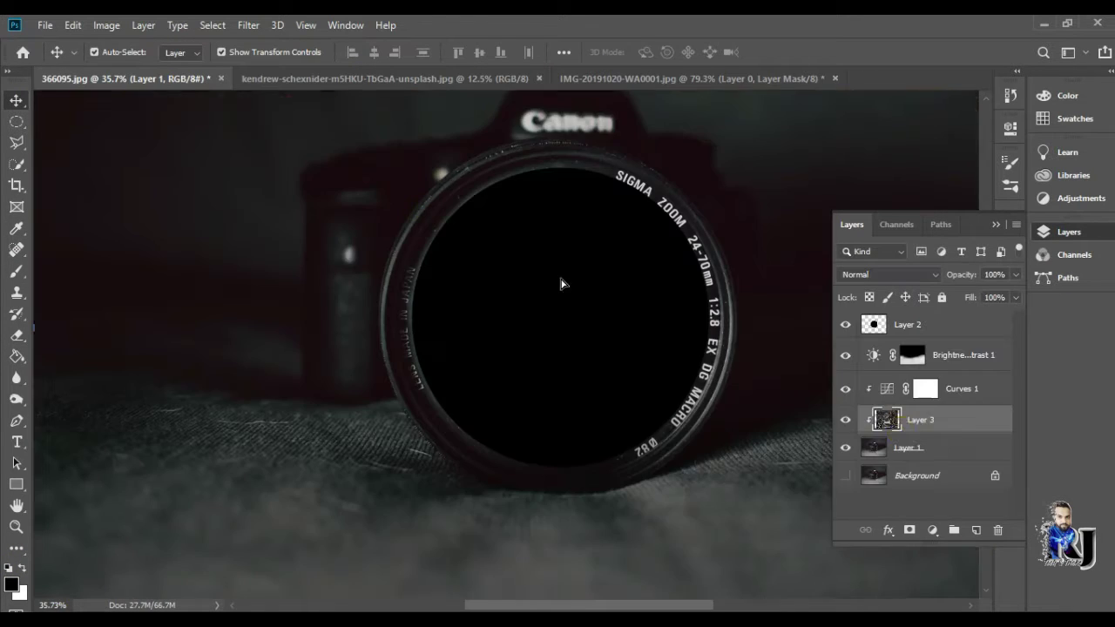
pyautogui.hotkey('ctrl', 'z')
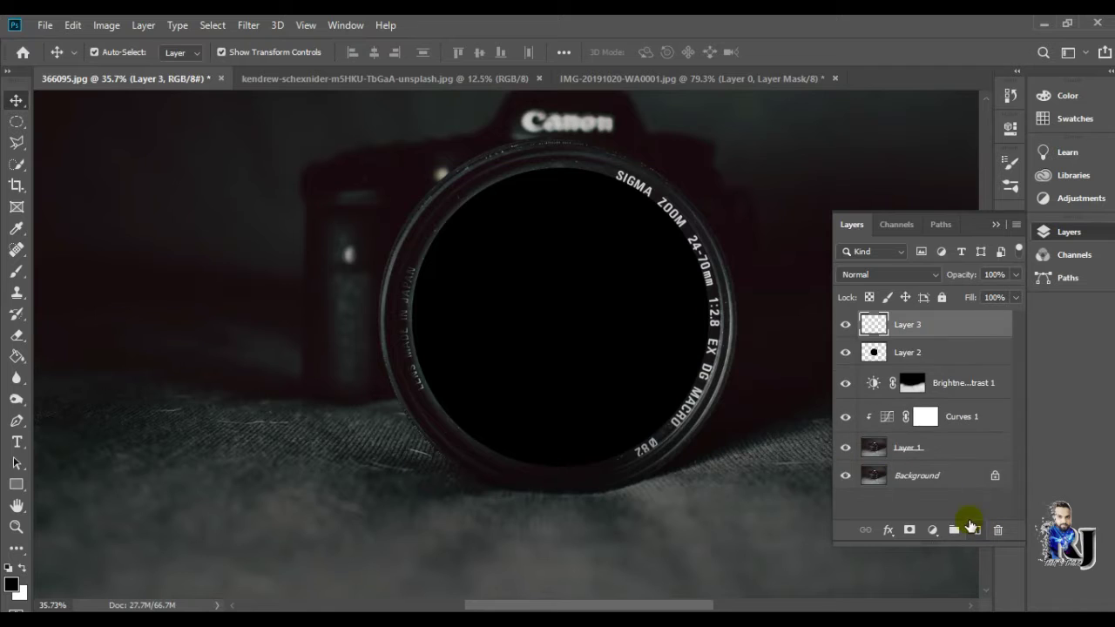
pyautogui.click(350, 86)
pyautogui.moveTo(349, 174); pyautogui.dragTo(656, 341)
# - Move Layer 3 to the top and scale the railway image over the lens at 38% opacity
pyautogui.moveTo(905, 419); pyautogui.dragTo(909, 329)
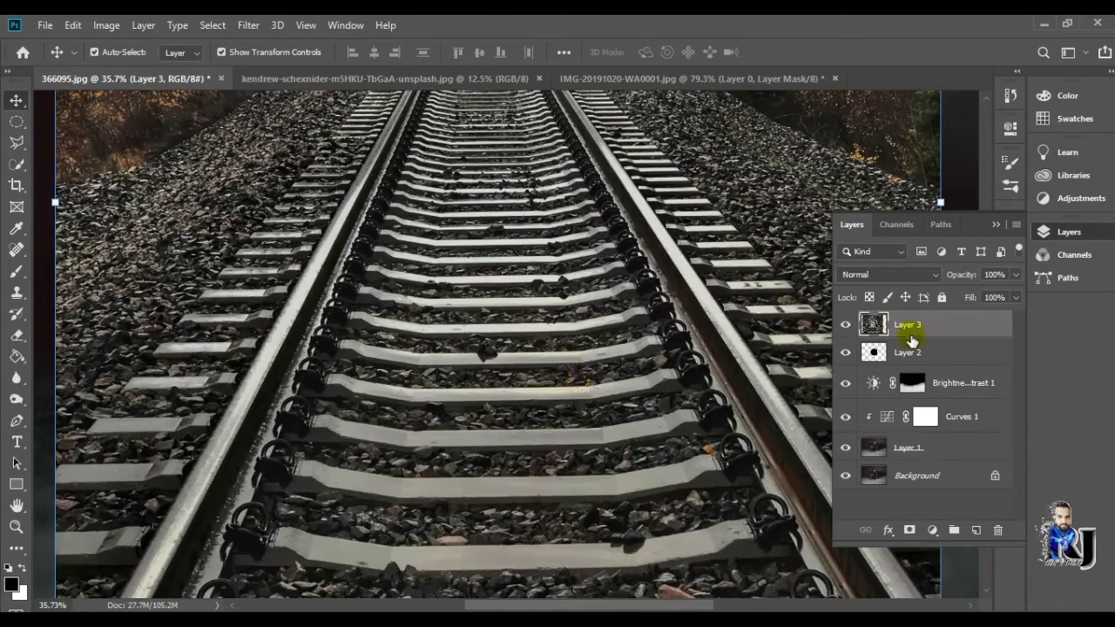
pyautogui.hotkey('ctrl', '0')
pyautogui.moveTo(645, 91); pyautogui.dragTo(523, 253)
pyautogui.moveTo(439, 356); pyautogui.dragTo(518, 356)
pyautogui.moveTo(1017, 276); pyautogui.dragTo(873, 321)
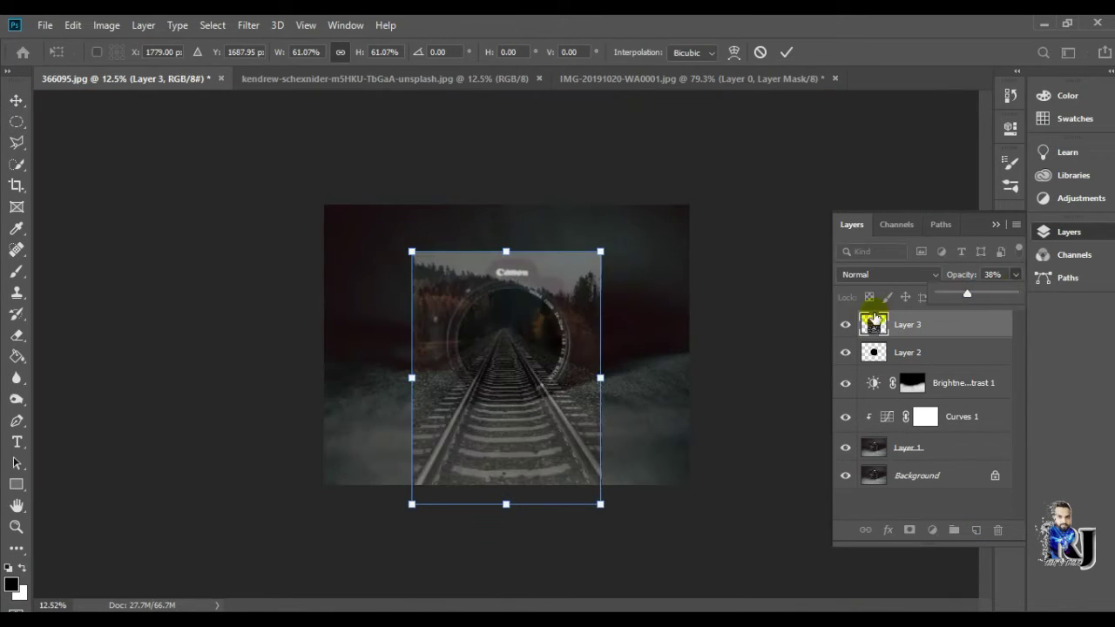
pyautogui.moveTo(510, 357); pyautogui.dragTo(510, 393)
pyautogui.moveTo(506, 287); pyautogui.dragTo(506, 276)
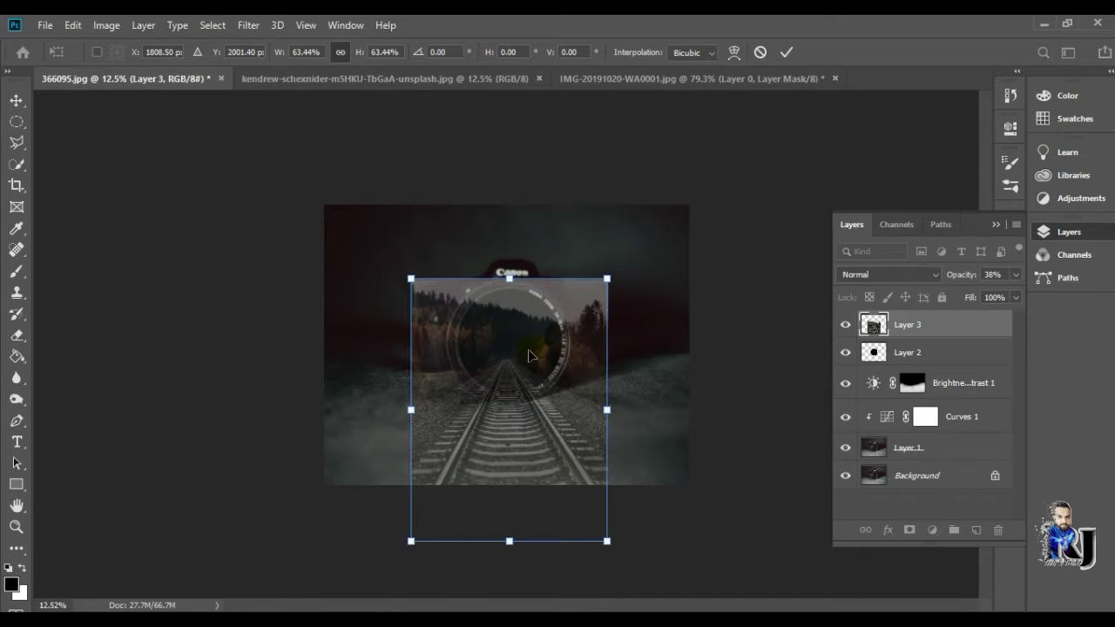
# - Commit the resize, reposition the railway image over the lens, and restore full opacity
pyautogui.rightClick(953, 319)
pyautogui.click(862, 348)
pyautogui.moveTo(1010, 276); pyautogui.dragTo(1021, 294)
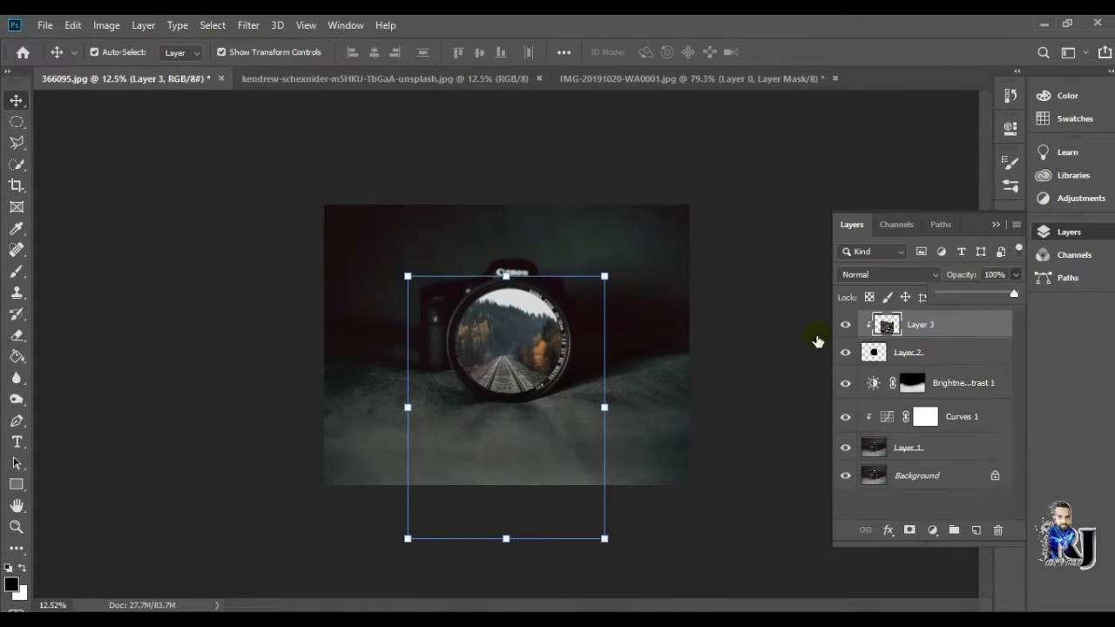
pyautogui.hotkey('ctrl', 'z')
pyautogui.hotkey('ctrl', 'z')
pyautogui.moveTo(552, 389)
pyautogui.mouseDown()
pyautogui.moveTo(501, 470)
pyautogui.moveTo(493, 428)
pyautogui.mouseUp()
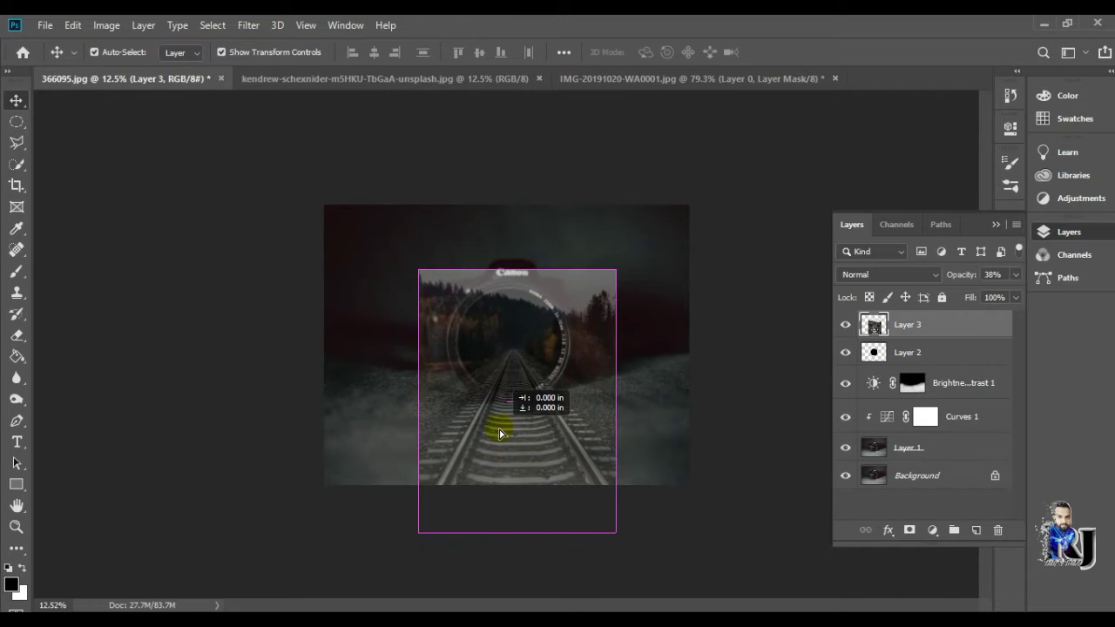
pyautogui.moveTo(1017, 277); pyautogui.dragTo(1020, 293)
# - Clip the railway image into the lens circle and duplicate Layer 3 as Layer 3 copy
pyautogui.rightClick(913, 339)
pyautogui.click(862, 366)
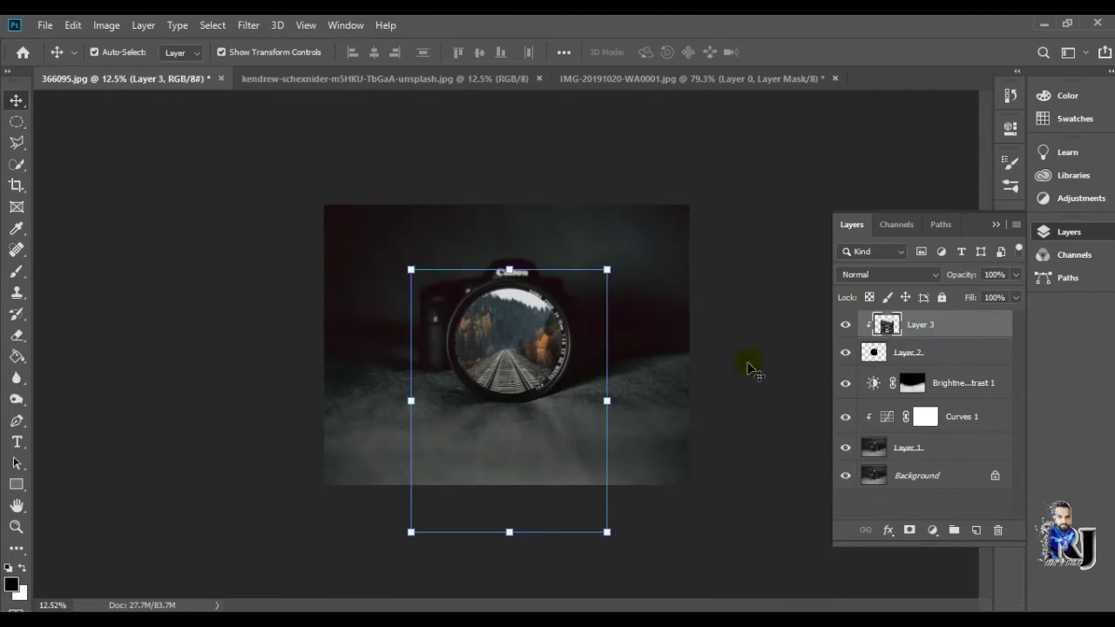
pyautogui.click(751, 363)
pyautogui.hotkey('ctrl', '+')
pyautogui.click(967, 324)
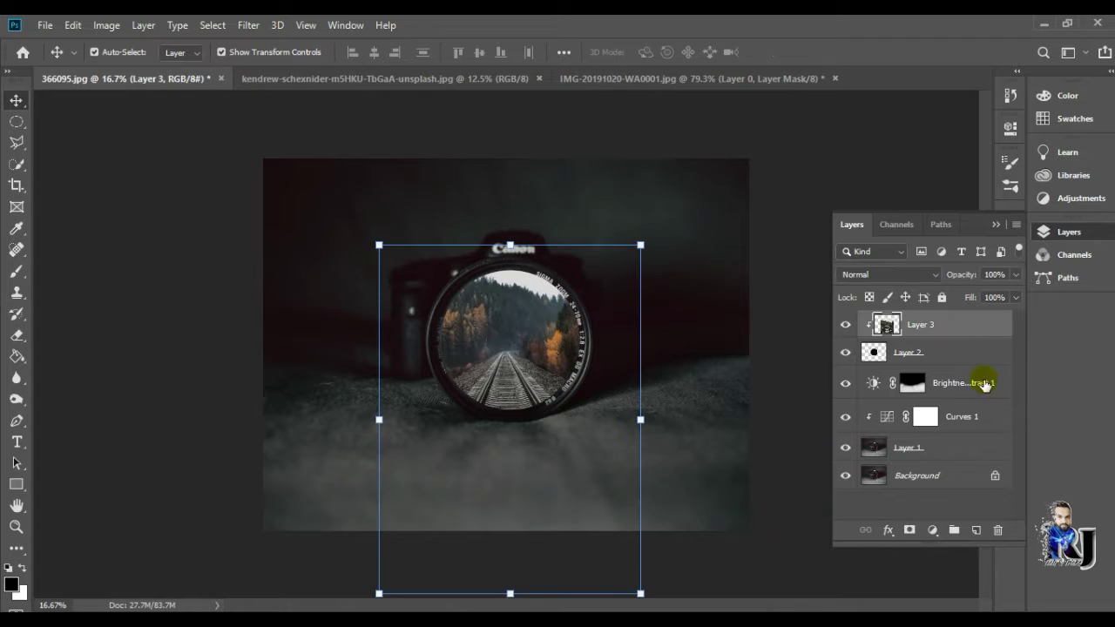
pyautogui.hotkey('ctrl', 'j')
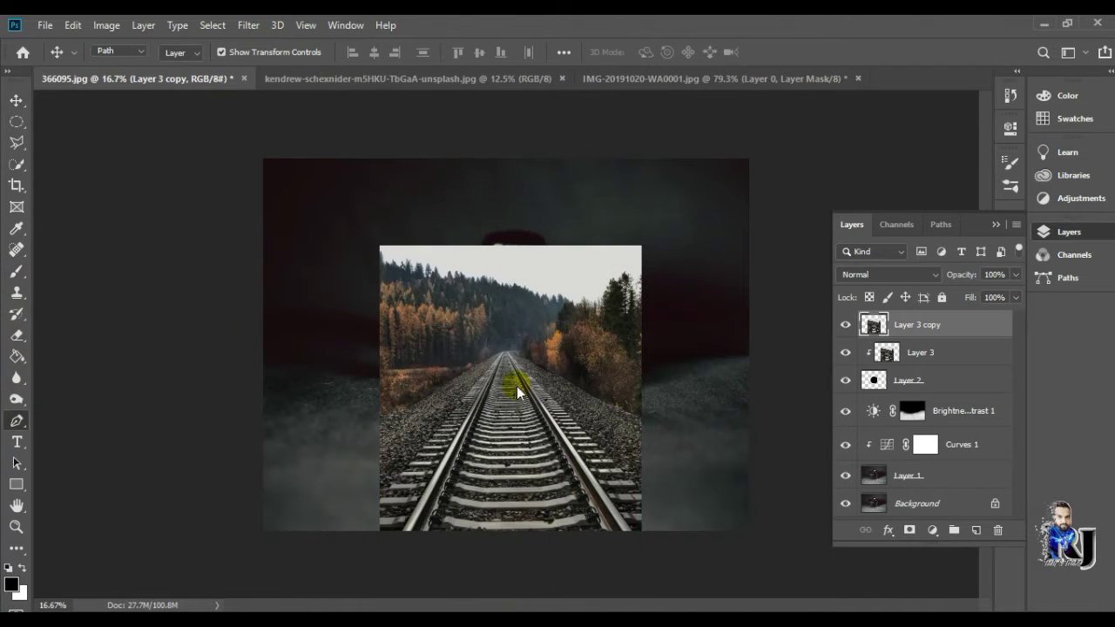
# - Lower the Layer 3 copy's opacity to 38%
pyautogui.press('p')
pyautogui.scroll(1, 502, 396)
pyautogui.click(1016, 275)
pyautogui.write('38')
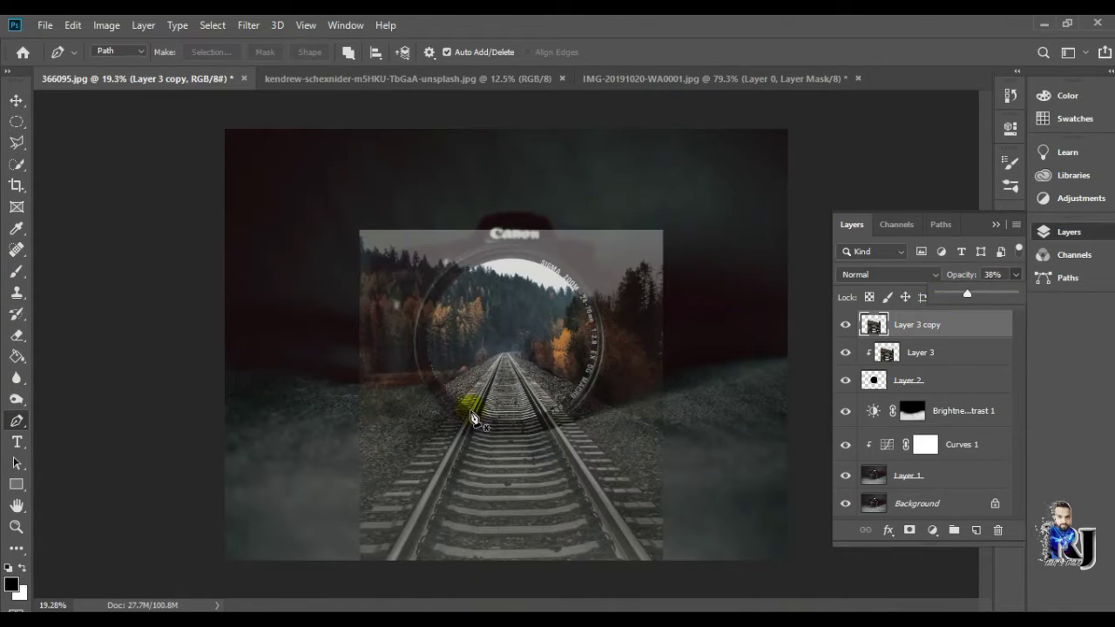
pyautogui.scroll(2, 540, 404)
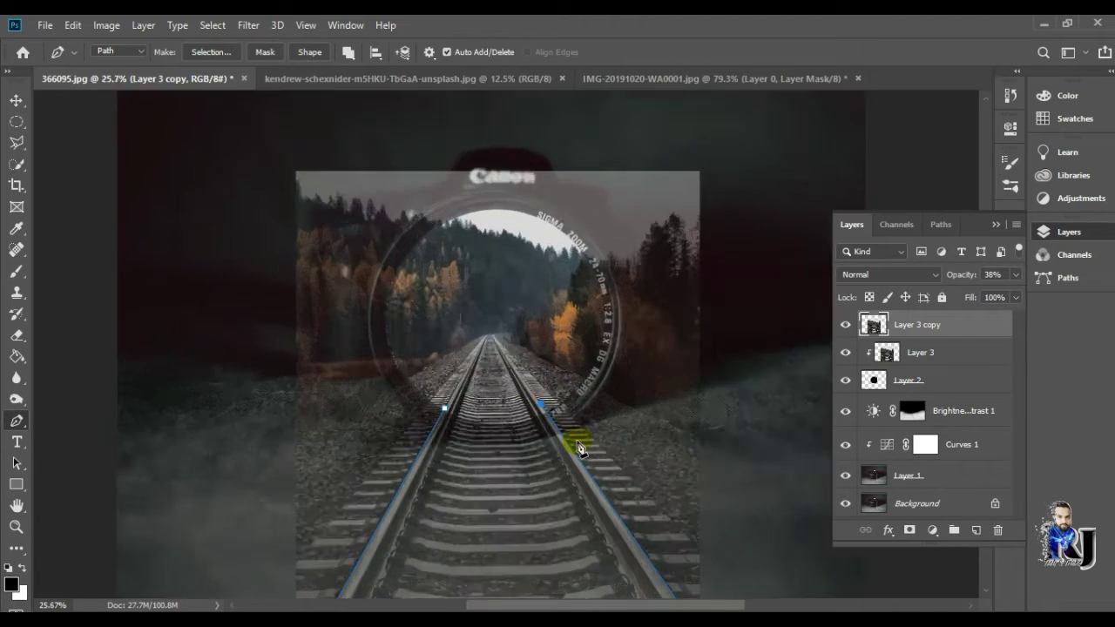
pyautogui.scroll(2, 577, 443)
# - Outline the foreground rails with a pen path and convert it to a selection
pyautogui.click(322, 381)
pyautogui.rightClick(391, 391)
pyautogui.click(435, 131)
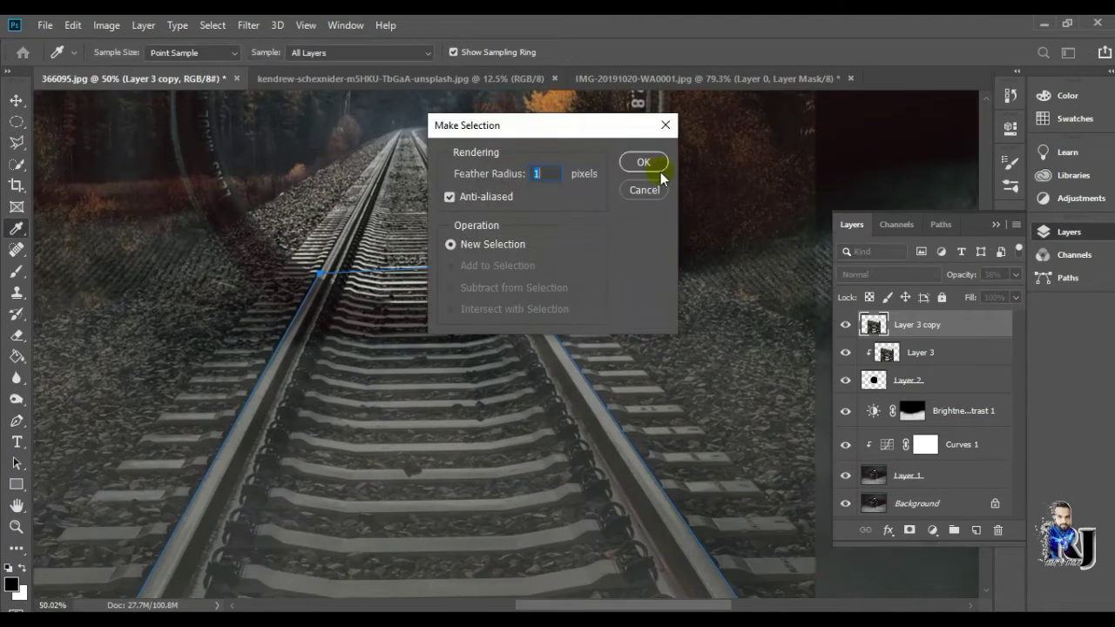
pyautogui.press('Return')
pyautogui.scroll(-3, 621, 369)
pyautogui.scroll(-1, 679, 405)
# - Mask the copy to the rail selection, restore 100% opacity, and add empty Layer 4
pyautogui.click(17, 314)
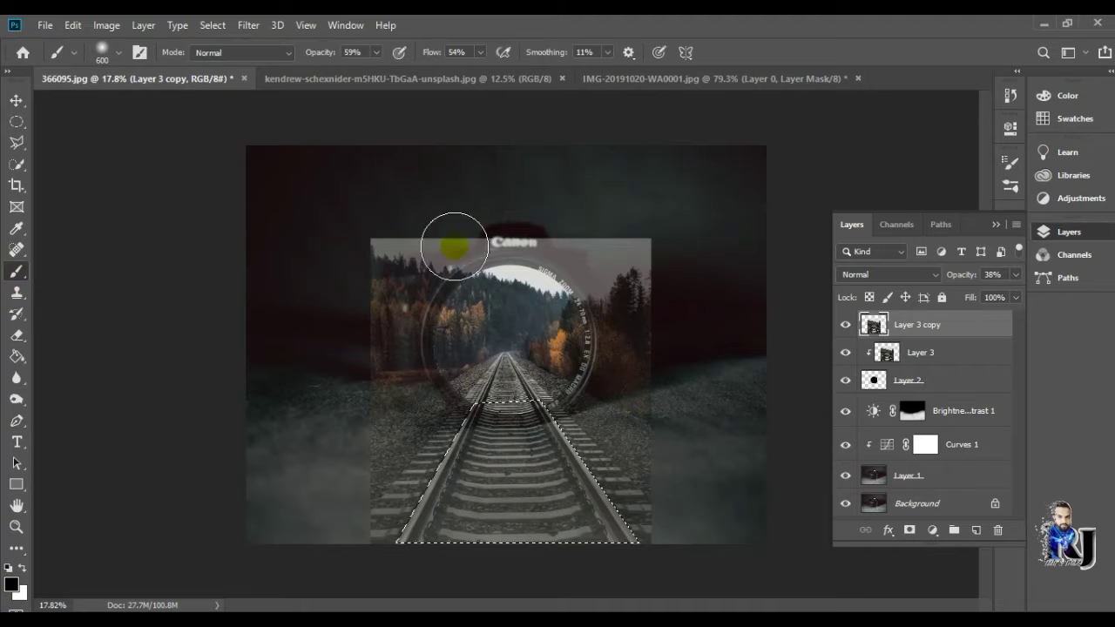
pyautogui.click(17, 334)
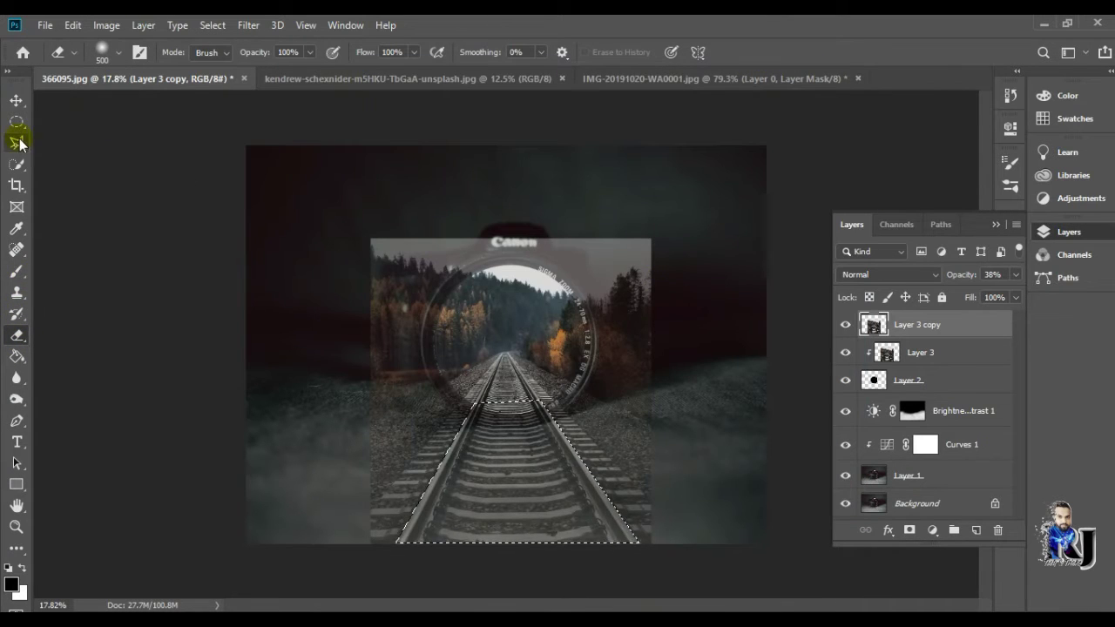
pyautogui.click(910, 529)
pyautogui.click(1015, 274)
pyautogui.moveTo(966, 292); pyautogui.dragTo(1013, 293)
pyautogui.scroll(3, 639, 381)
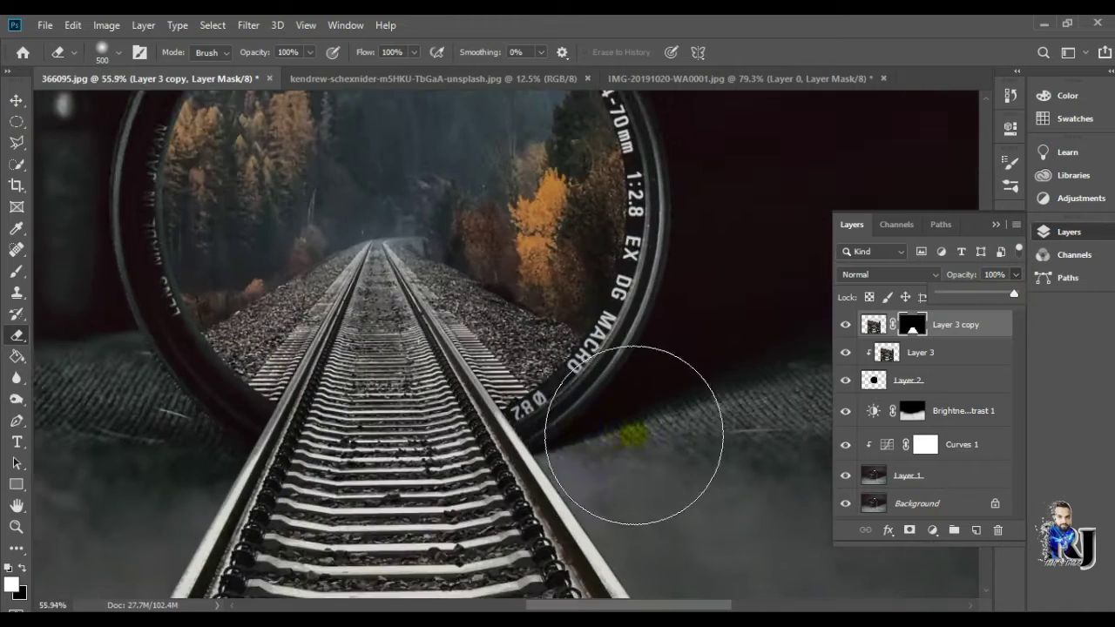
pyautogui.scroll(-4, 627, 440)
pyautogui.click(977, 531)
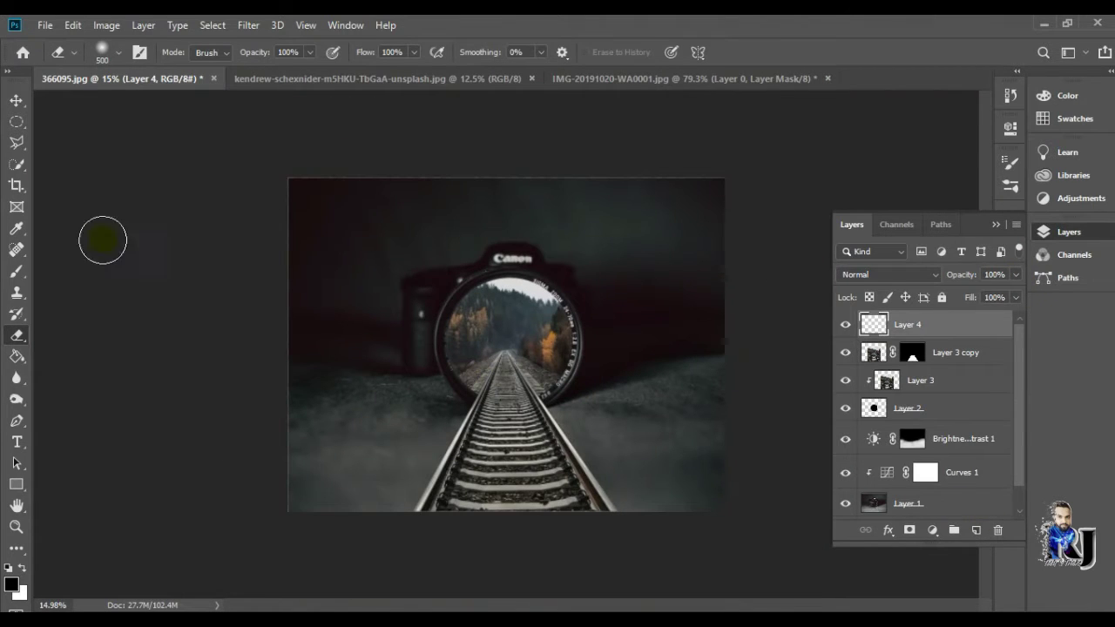
# - Set up the Brush tool's size and hardness on Layer 4
pyautogui.press('b')
pyautogui.scroll(2, 456, 396)
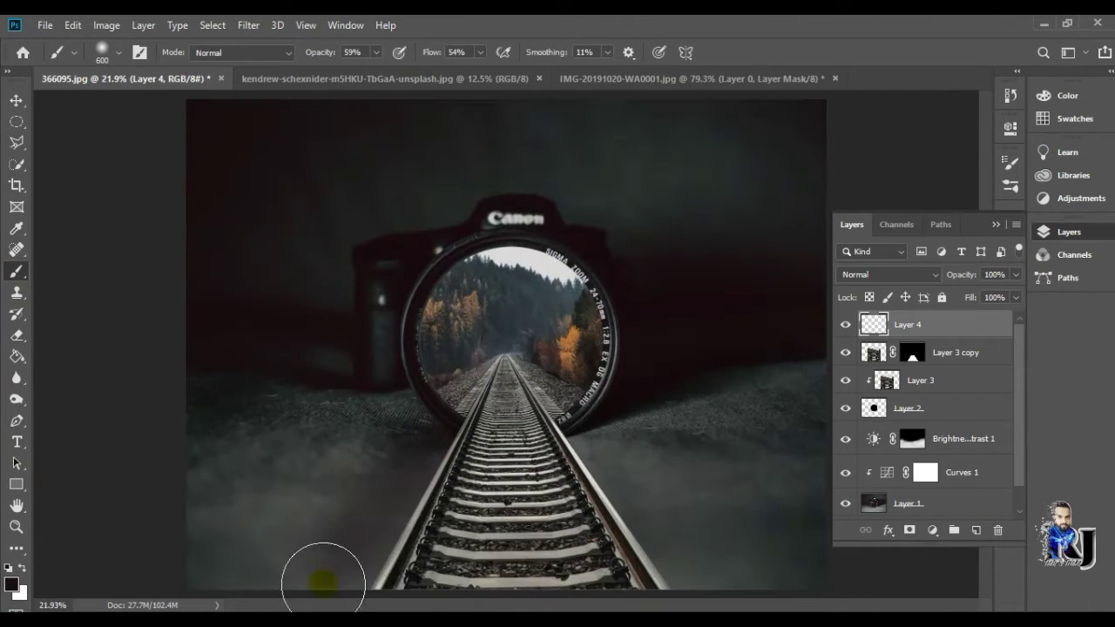
pyautogui.click(119, 53)
pyautogui.press('Return')
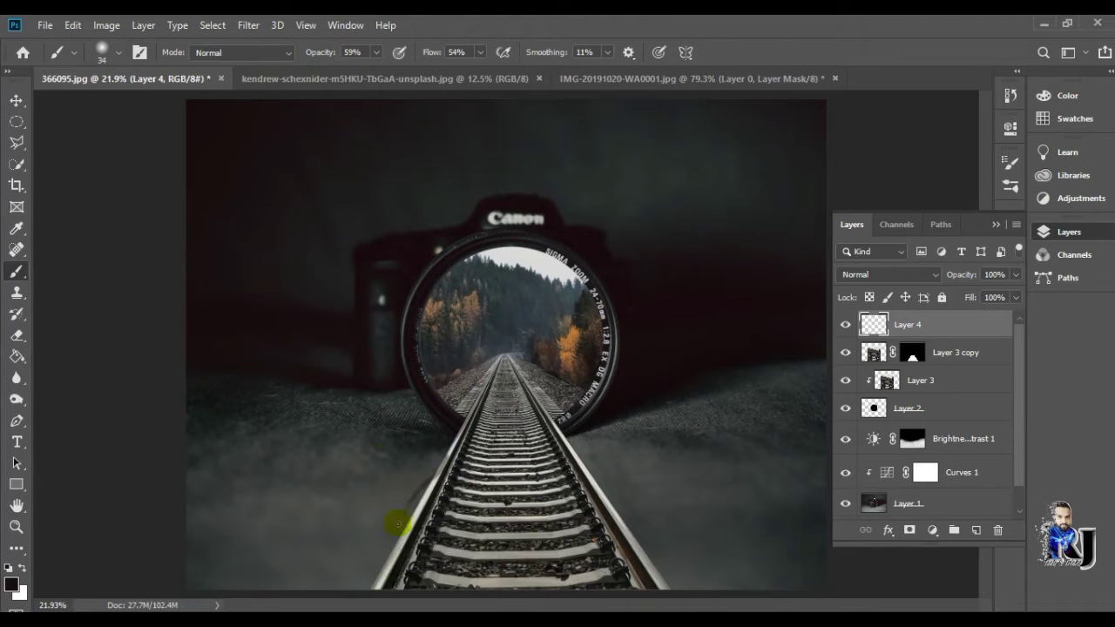
pyautogui.scroll(-2, 472, 356)
pyautogui.click(119, 52)
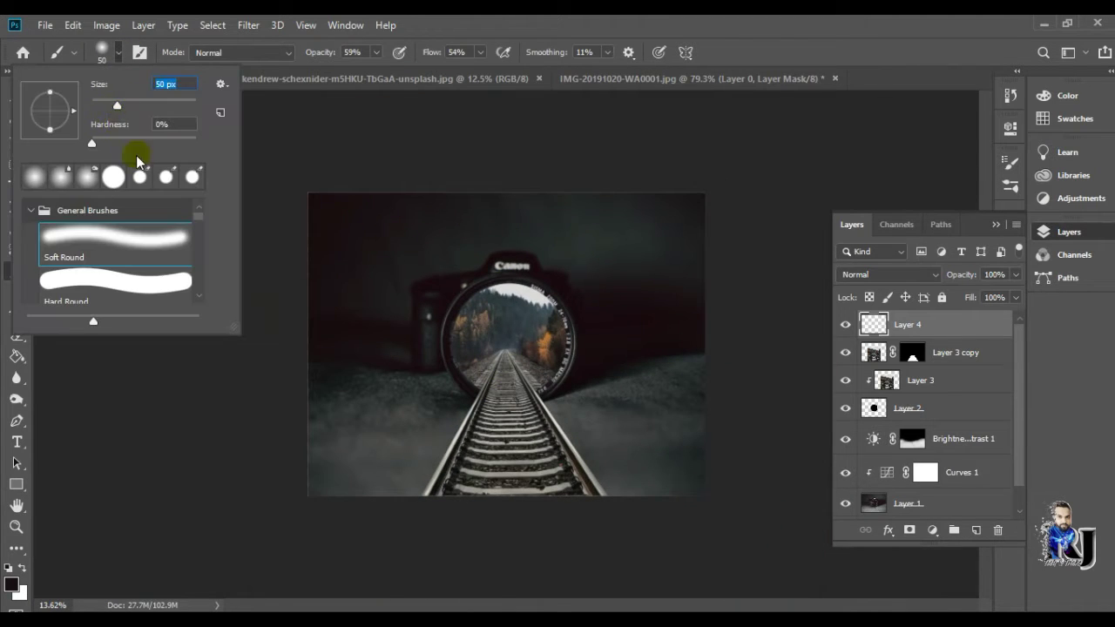
pyautogui.press('Return')
# - Enlarge the brush and darken the fog beside both rails, then add Layer 5
pyautogui.scroll(3, 488, 383)
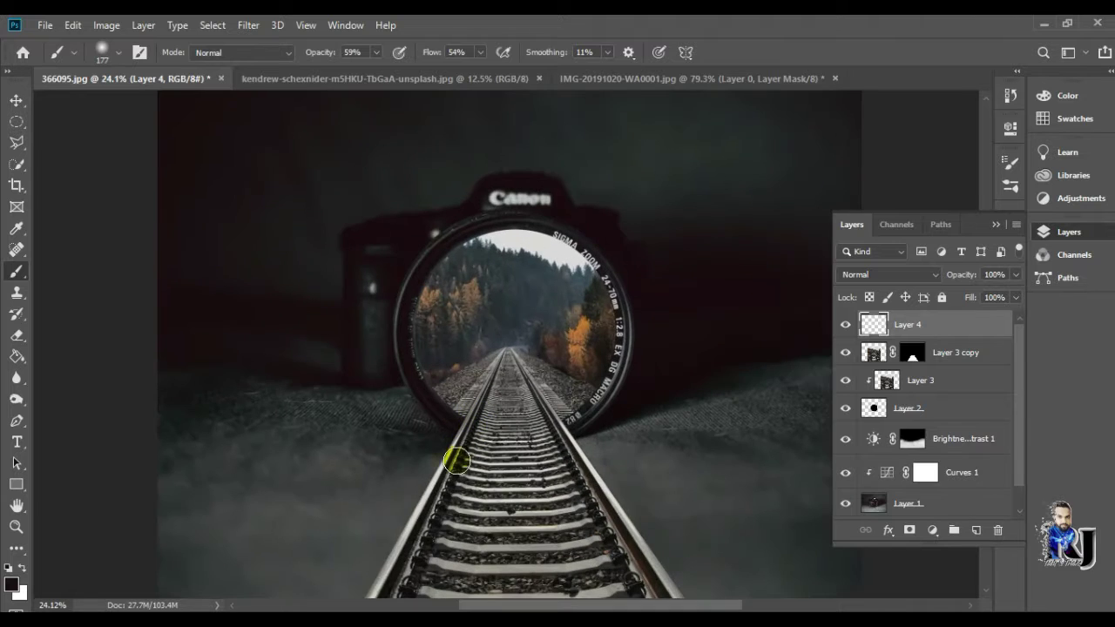
pyautogui.scroll(-2, 623, 518)
pyautogui.press(']')
pyautogui.press(']')
pyautogui.press(']')
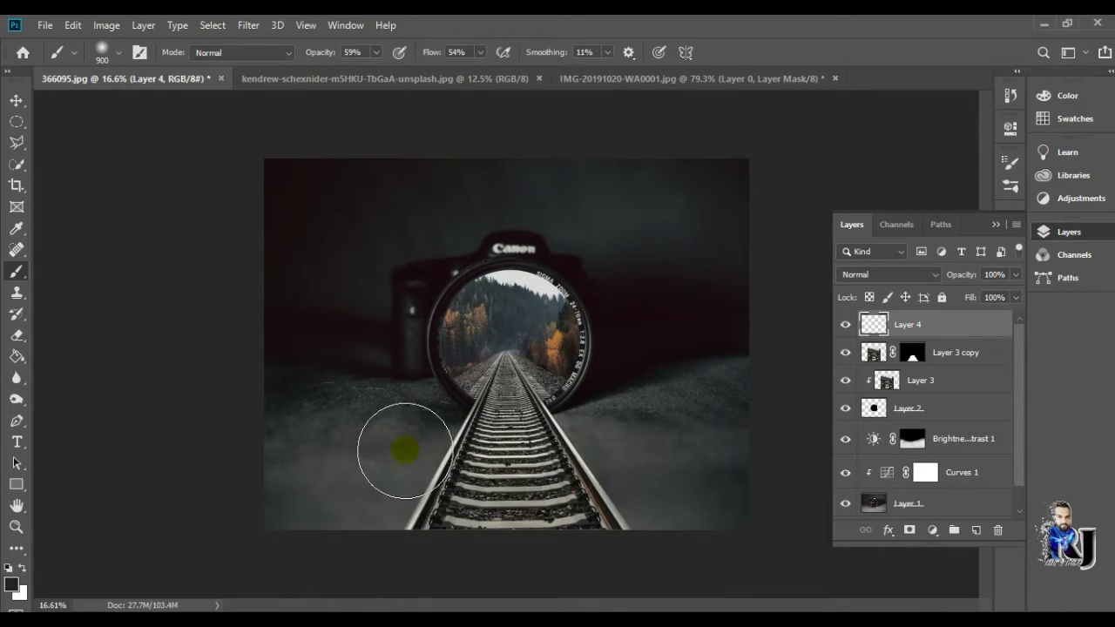
pyautogui.moveTo(405, 450); pyautogui.dragTo(577, 405)
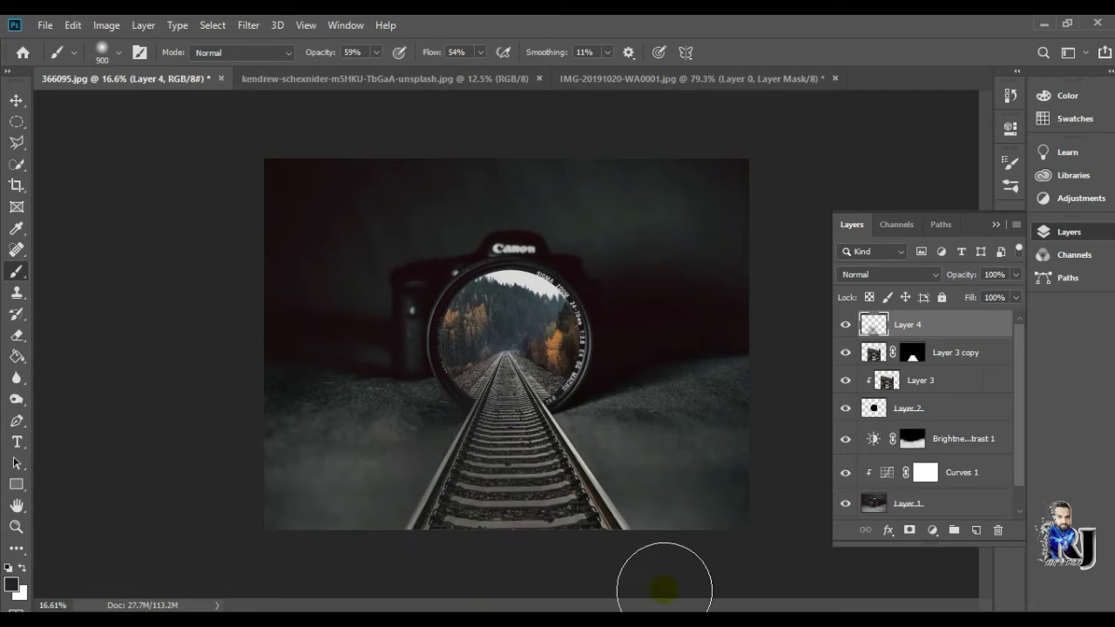
pyautogui.moveTo(515, 460); pyautogui.dragTo(460, 529)
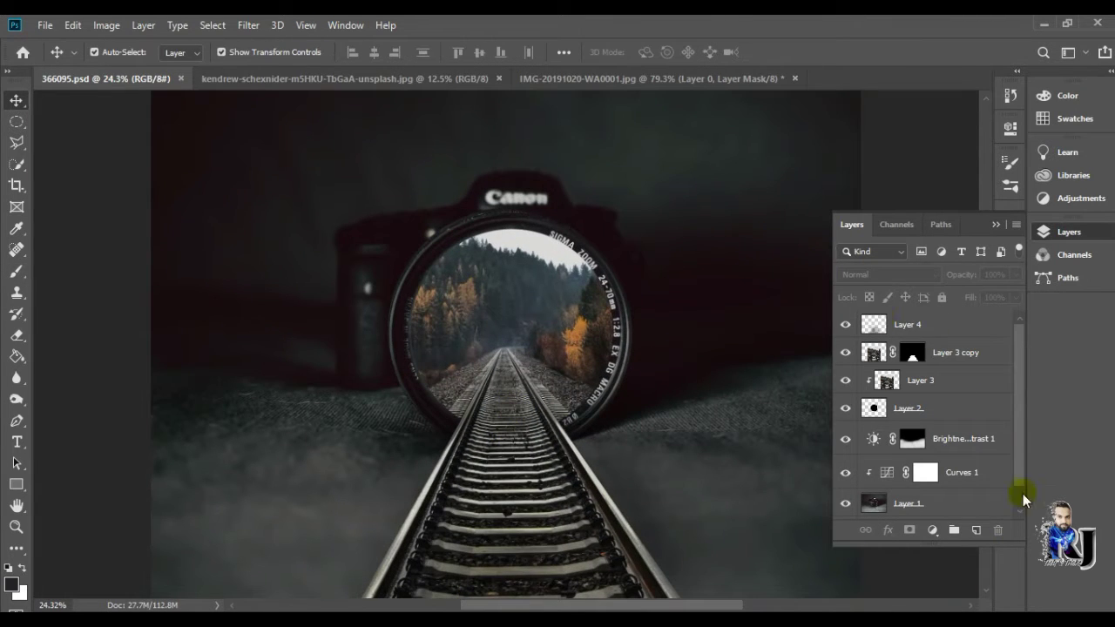
pyautogui.click(975, 530)
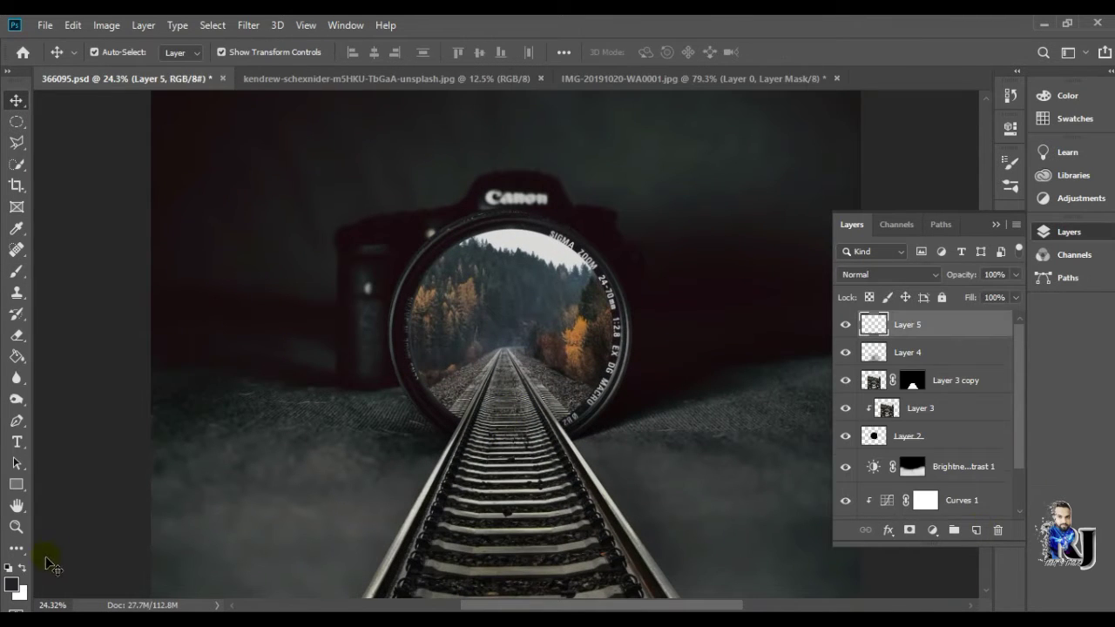
# - Pick an orange foreground colour and paint a soft glow inside the lens
pyautogui.click(16, 270)
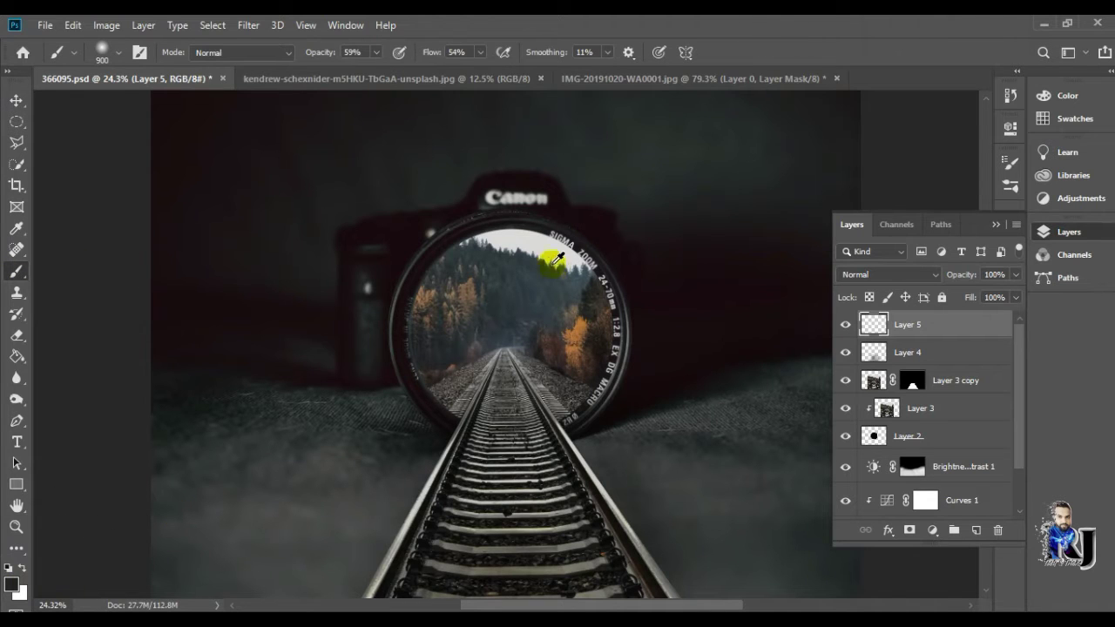
pyautogui.click(10, 585)
pyautogui.click(910, 469)
pyautogui.click(869, 351)
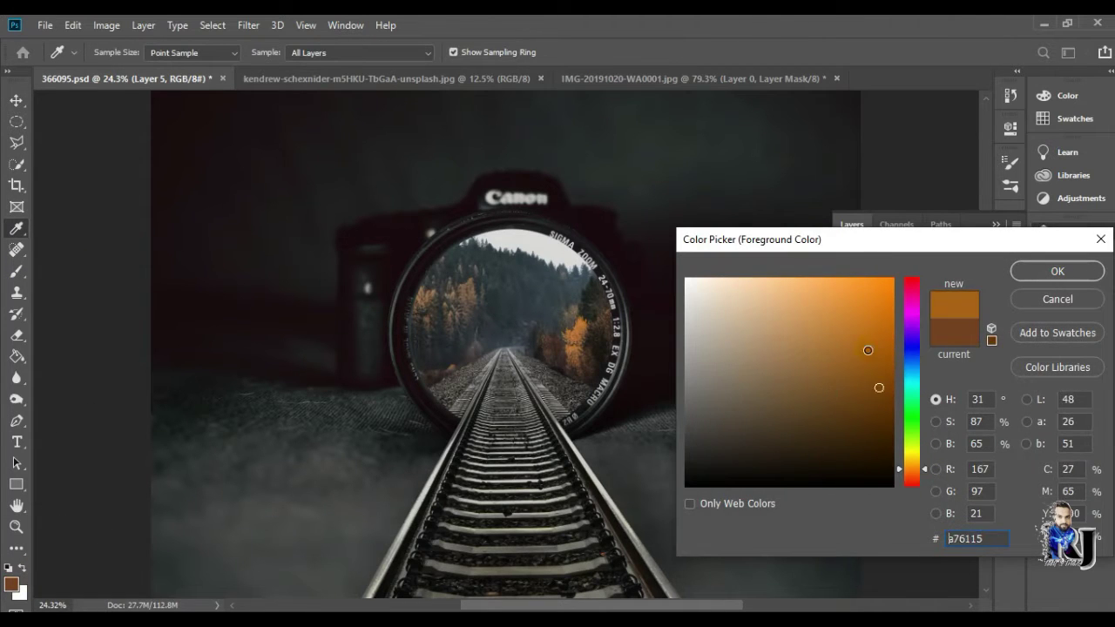
pyautogui.click(879, 344)
pyautogui.click(1028, 278)
pyautogui.moveTo(414, 80); pyautogui.dragTo(427, 72)
pyautogui.moveTo(518, 348)
pyautogui.mouseDown()
pyautogui.moveTo(514, 296)
pyautogui.moveTo(522, 318)
pyautogui.mouseUp()
# - Set the glow layer to Color Dodge, add a Screen glow layer, and stretch it over the lens
pyautogui.click(888, 274)
pyautogui.click(884, 353)
pyautogui.click(976, 529)
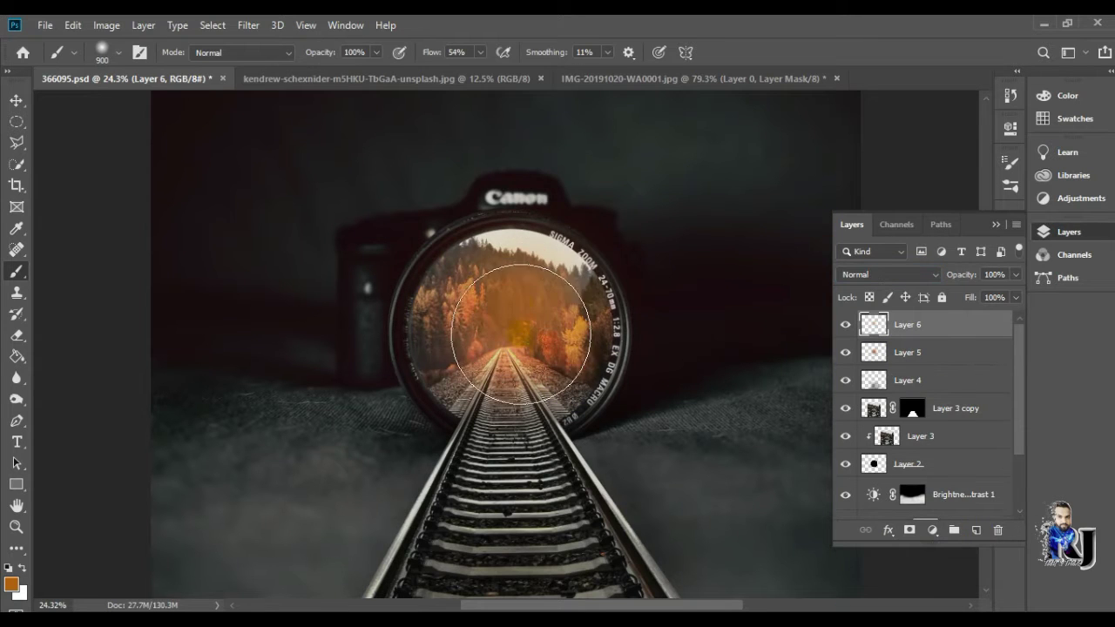
pyautogui.click(889, 275)
pyautogui.click(871, 347)
pyautogui.hotkey('ctrl', 't')
pyautogui.moveTo(665, 163); pyautogui.dragTo(676, 145)
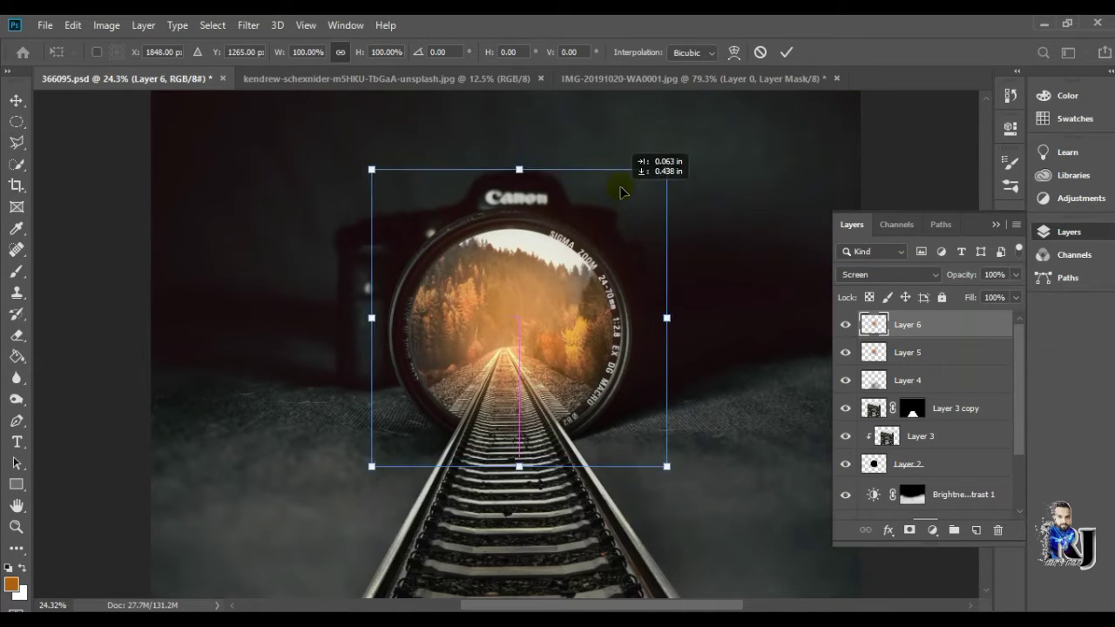
pyautogui.click(786, 52)
# - Add Layer 7 with a lighter orange colour and Screen blending
pyautogui.hotkey('ctrl', 'shift', 'alt', 'n')
pyautogui.click(11, 584)
pyautogui.moveTo(833, 316); pyautogui.dragTo(825, 297)
pyautogui.click(1056, 271)
pyautogui.click(888, 274)
pyautogui.click(871, 344)
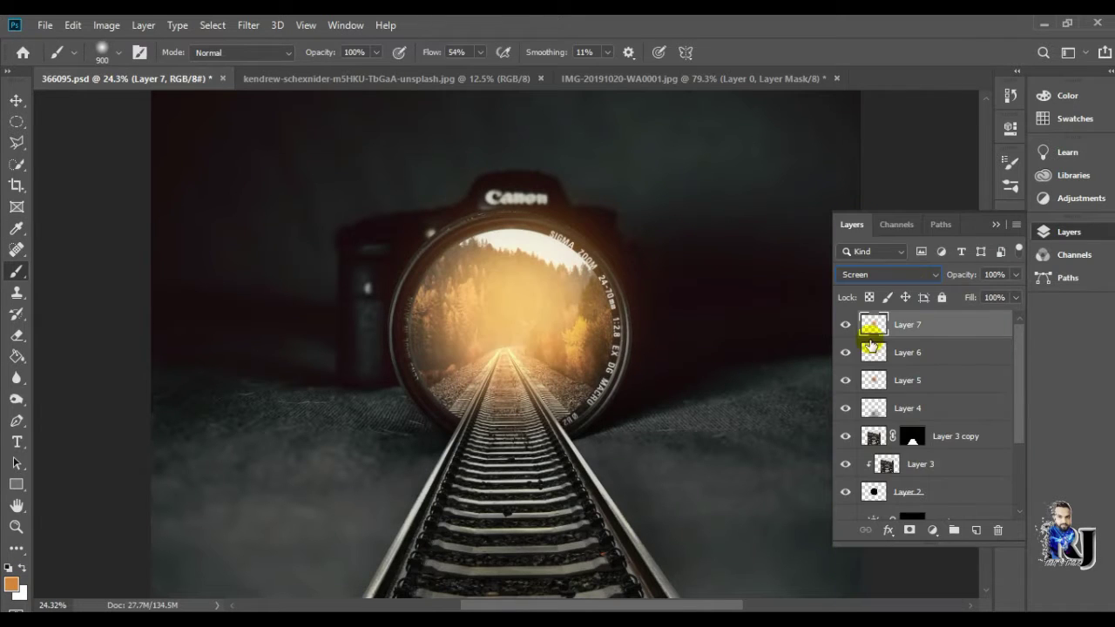
# - On new Layer 8, brush low-opacity, low-flow orange haze across the lower ground
pyautogui.click(975, 529)
pyautogui.moveTo(375, 53); pyautogui.dragTo(317, 87)
pyautogui.click(480, 52)
pyautogui.moveTo(475, 69); pyautogui.dragTo(466, 72)
pyautogui.scroll(-1, 702, 473)
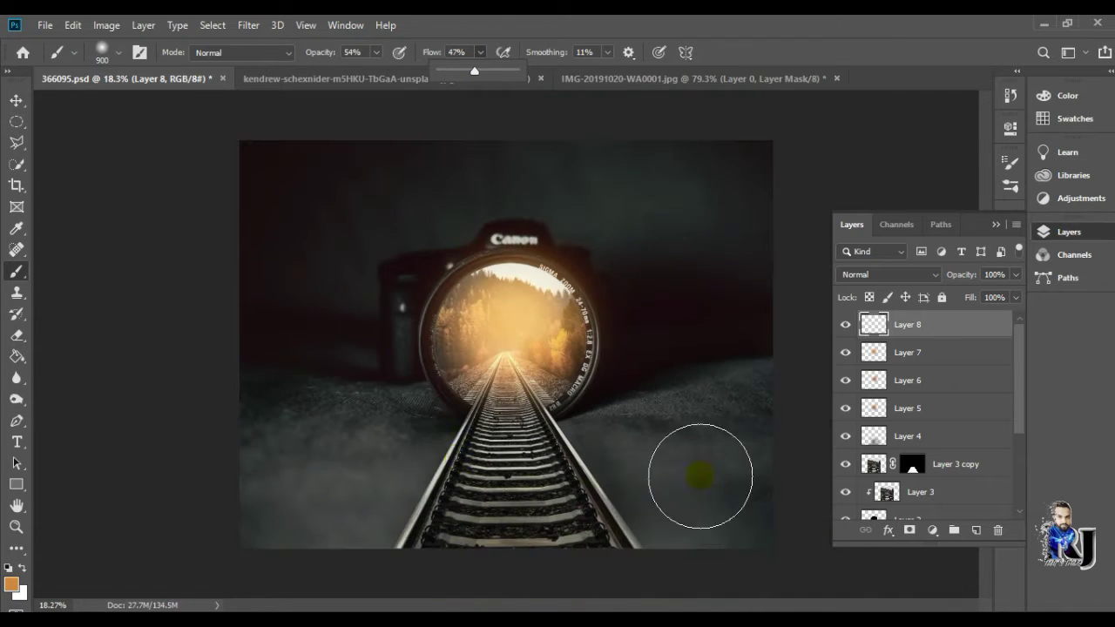
pyautogui.click(422, 410)
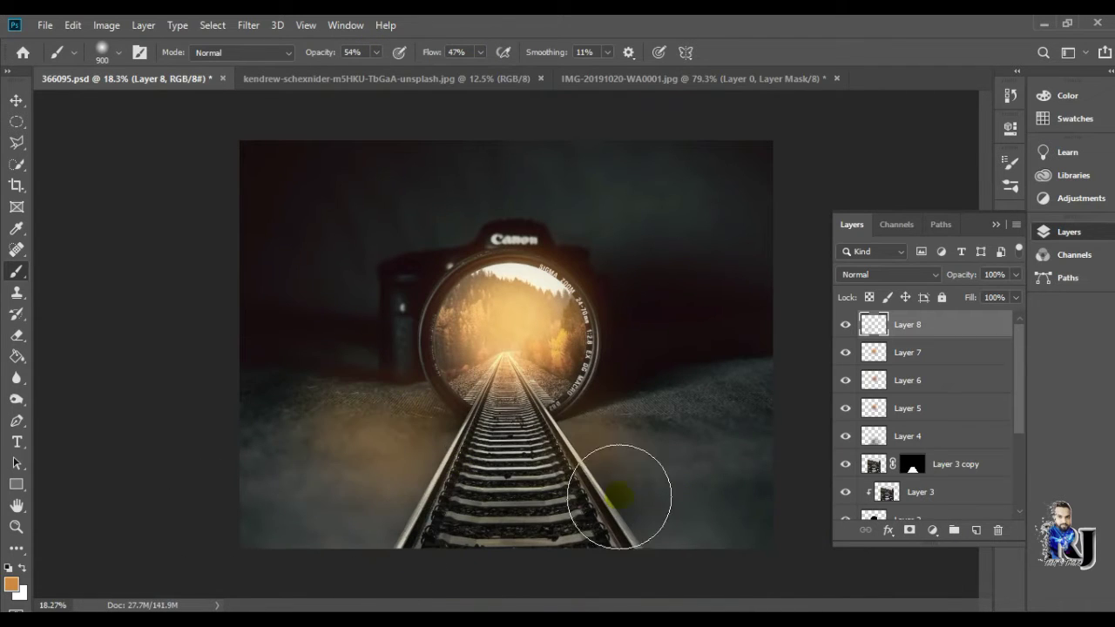
pyautogui.moveTo(406, 435)
pyautogui.mouseDown()
pyautogui.moveTo(358, 510)
pyautogui.moveTo(473, 534)
pyautogui.moveTo(685, 510)
pyautogui.mouseUp()
# - Set Layer 8 to Screen, zoom out, and bring up the child photo
pyautogui.click(888, 274)
pyautogui.click(911, 443)
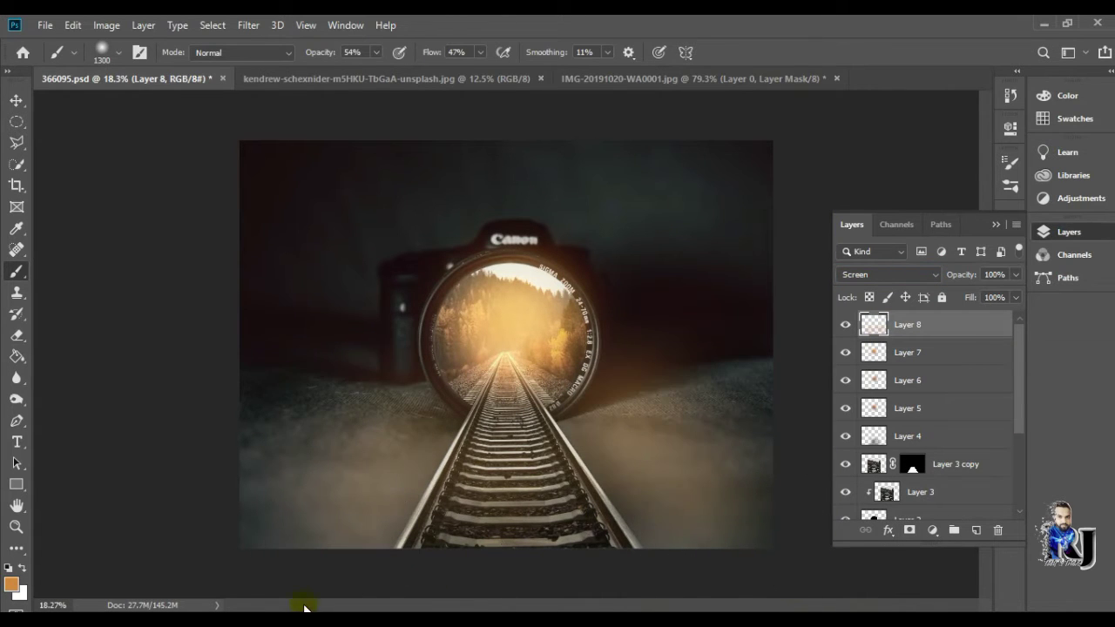
pyautogui.hotkey('ctrl', '-')
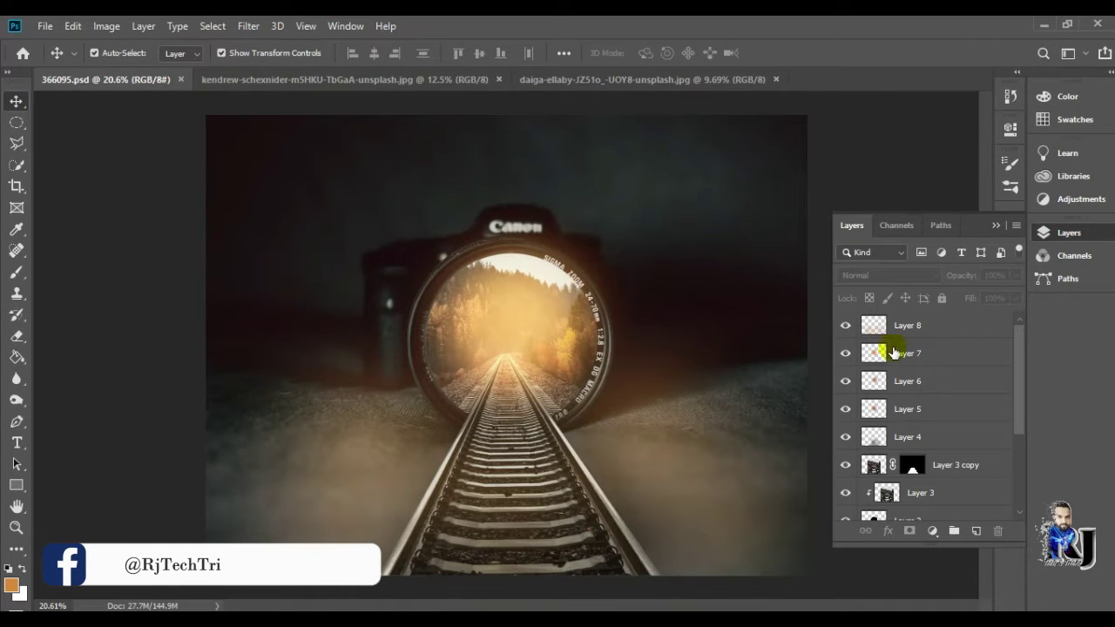
pyautogui.click(642, 79)
# - Quick-select the child's hood, backpack, arm, coat and jeans leg
pyautogui.hotkey('ctrl', '0')
pyautogui.press('w')
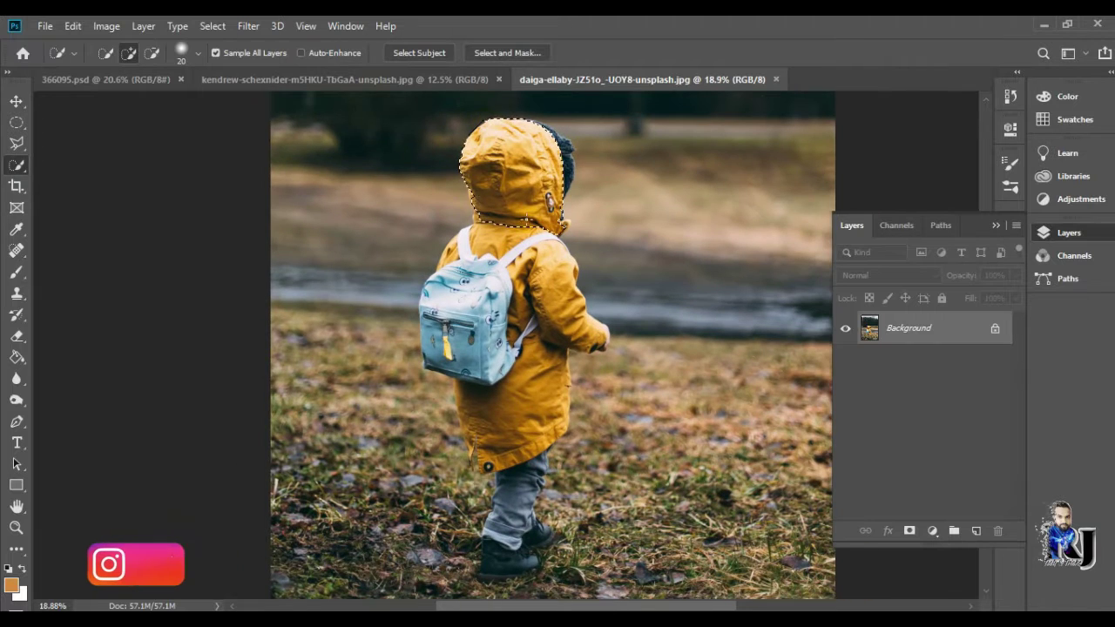
pyautogui.moveTo(487, 139); pyautogui.dragTo(562, 153)
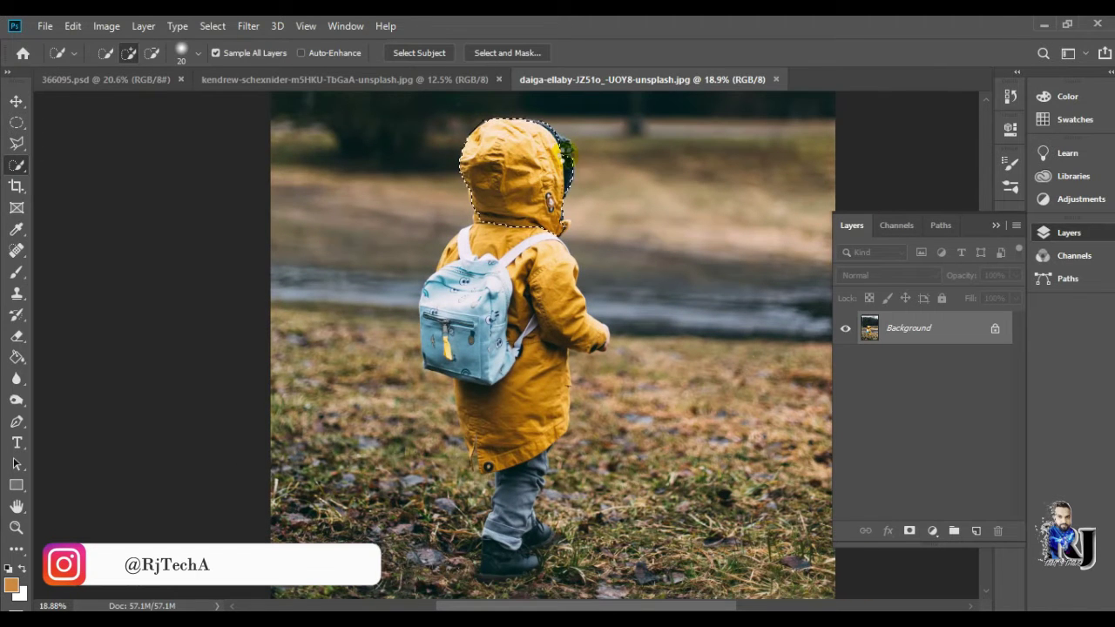
pyautogui.moveTo(490, 231); pyautogui.dragTo(614, 344)
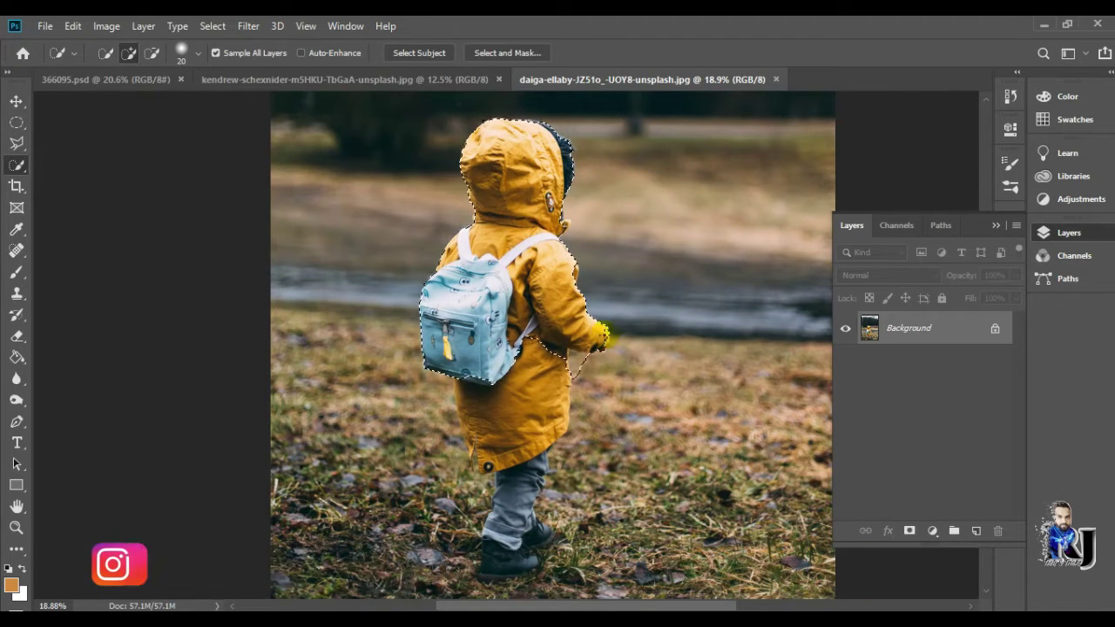
pyautogui.scroll(3, 610, 349)
pyautogui.moveTo(558, 383); pyautogui.dragTo(392, 575)
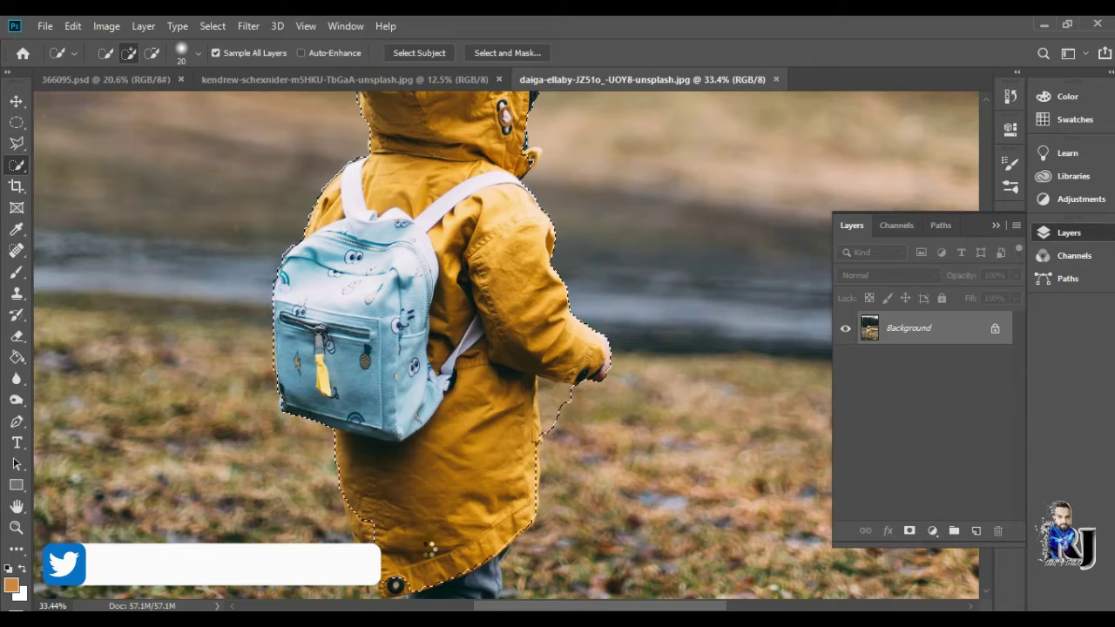
pyautogui.scroll(-2, 392, 575)
pyautogui.scroll(5, 392, 557)
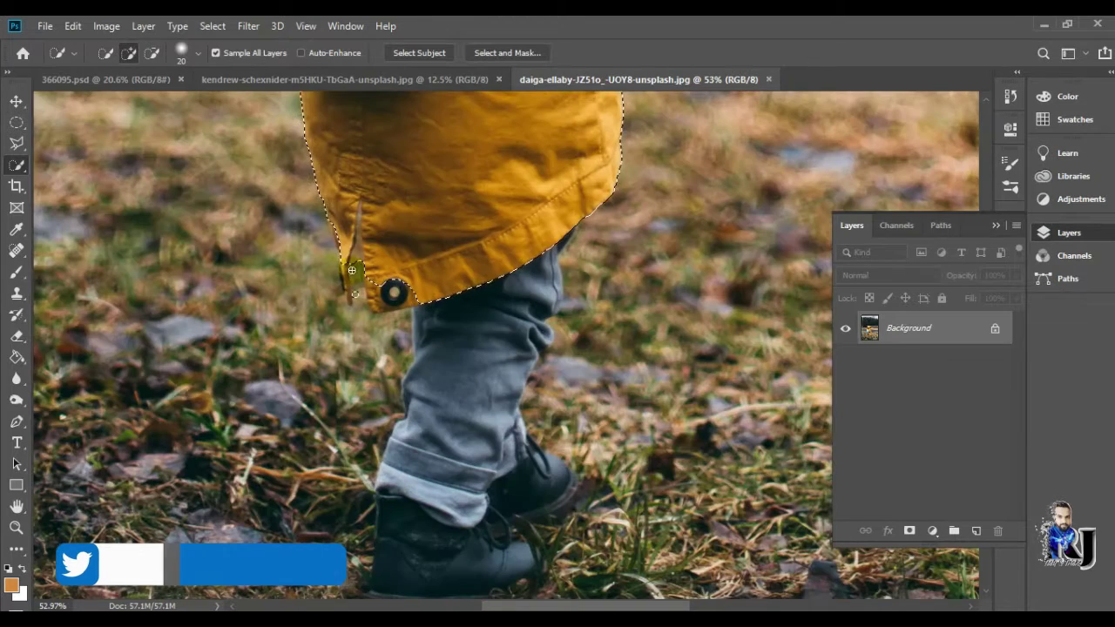
pyautogui.moveTo(399, 321)
pyautogui.mouseDown()
pyautogui.moveTo(535, 354)
pyautogui.moveTo(416, 561)
pyautogui.mouseUp()
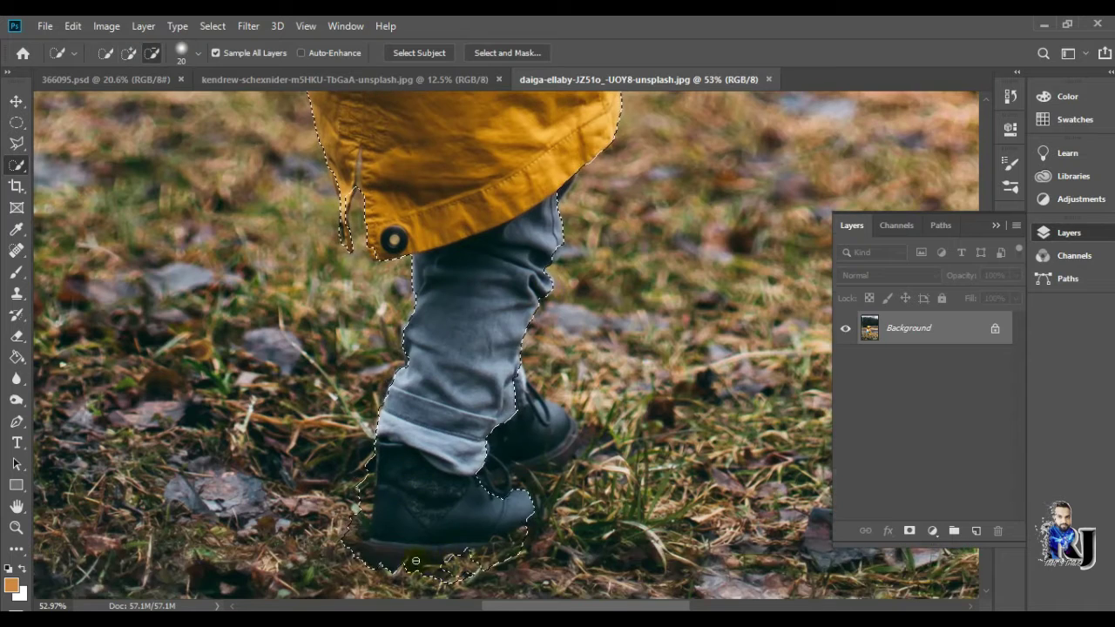
# - Remove ground around the front boot and add the back boot to the selection
pyautogui.moveTo(365, 489); pyautogui.dragTo(391, 569)
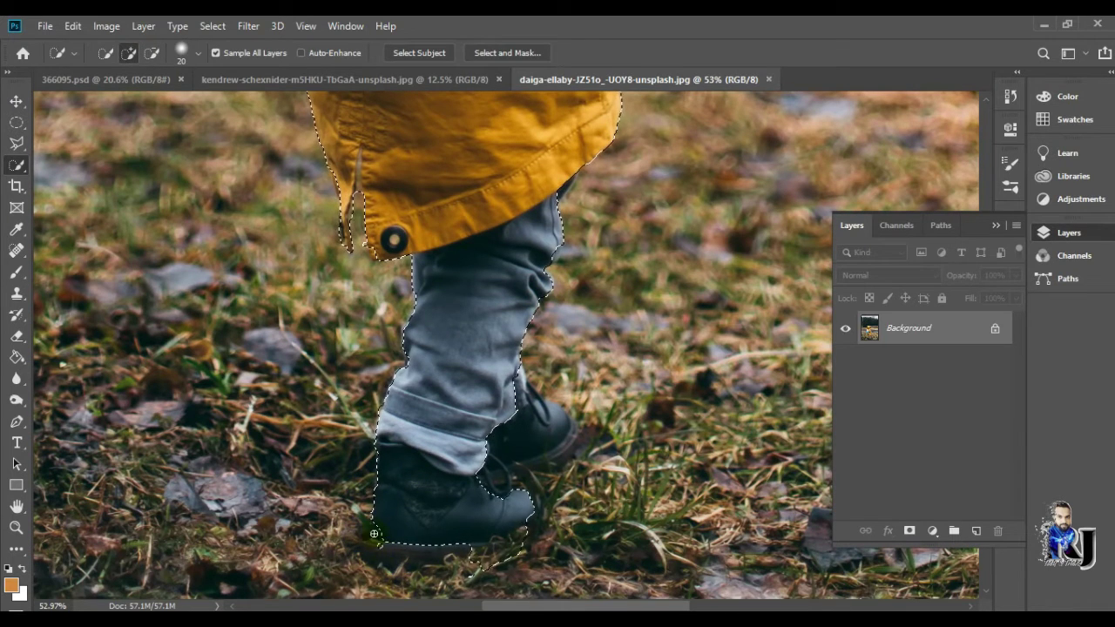
pyautogui.press('alt')
pyautogui.moveTo(467, 568); pyautogui.dragTo(512, 558)
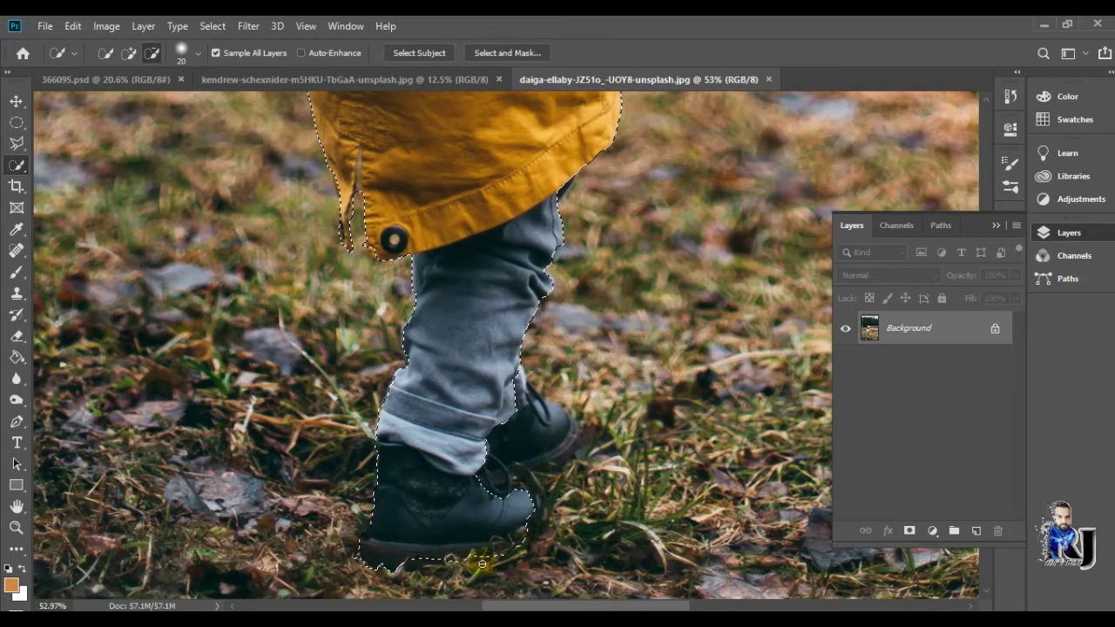
pyautogui.moveTo(513, 527); pyautogui.dragTo(539, 446)
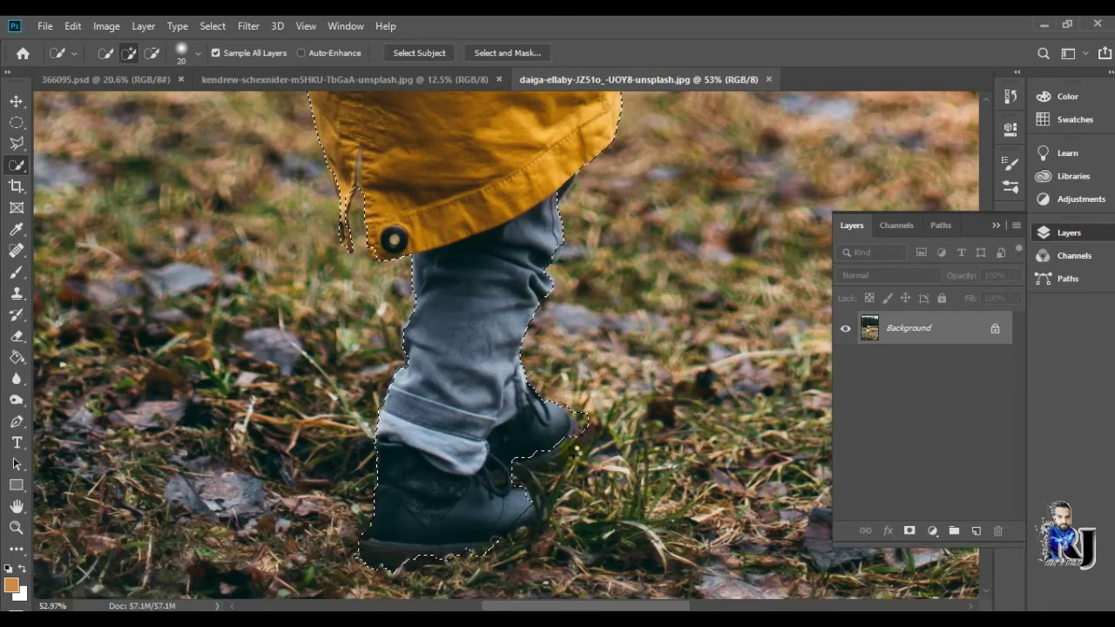
# - Add a layer mask that hides the field, leaving the child as a transparent cutout
pyautogui.hotkey('ctrl', '0')
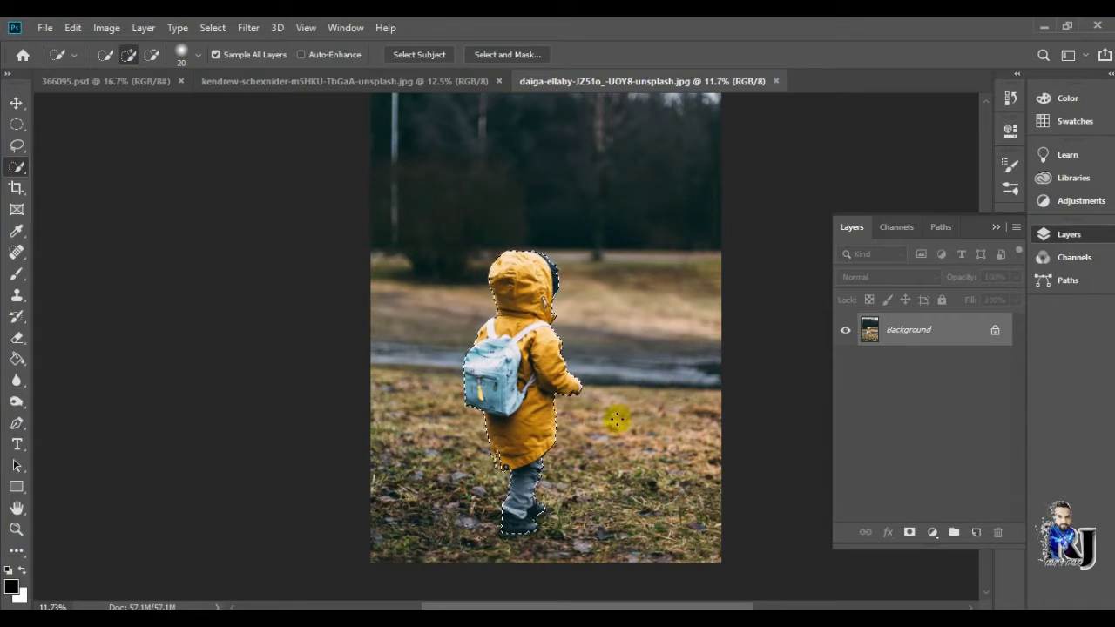
pyautogui.scroll(3, 576, 433)
pyautogui.scroll(-2, 577, 433)
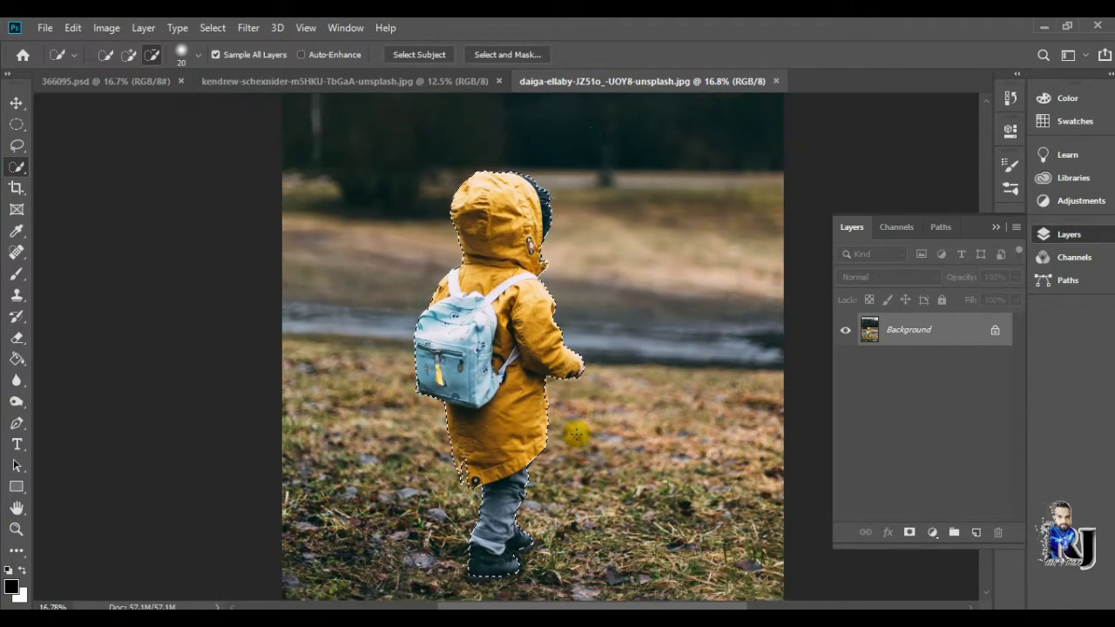
pyautogui.click(906, 535)
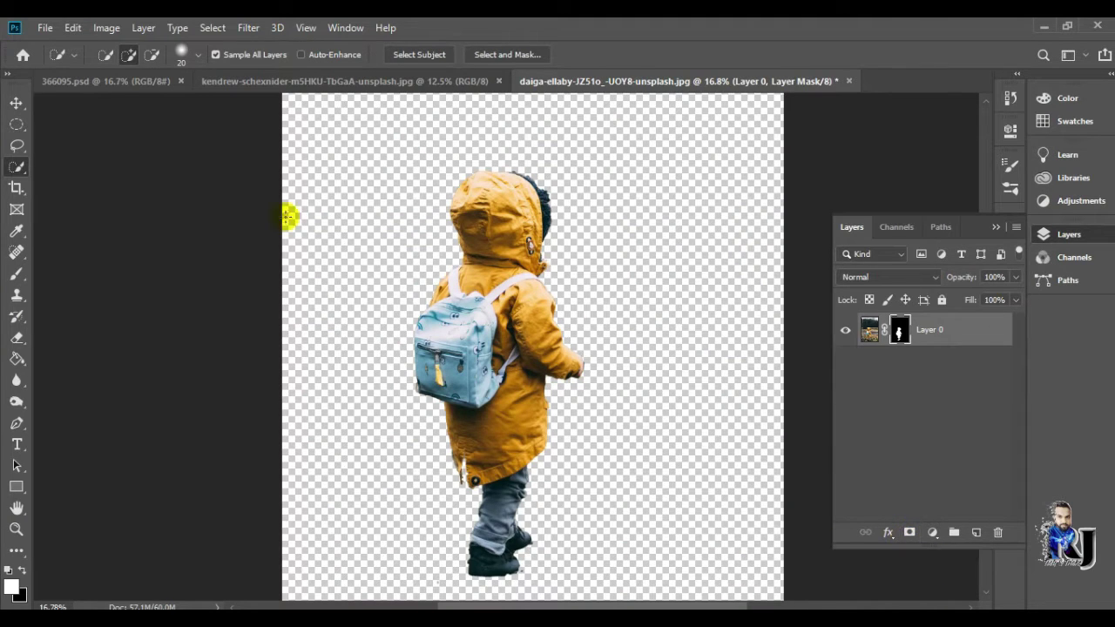
pyautogui.click(17, 103)
# - Drag the cut-out child from its document into the railway composite
pyautogui.moveTo(477, 358); pyautogui.dragTo(192, 59)
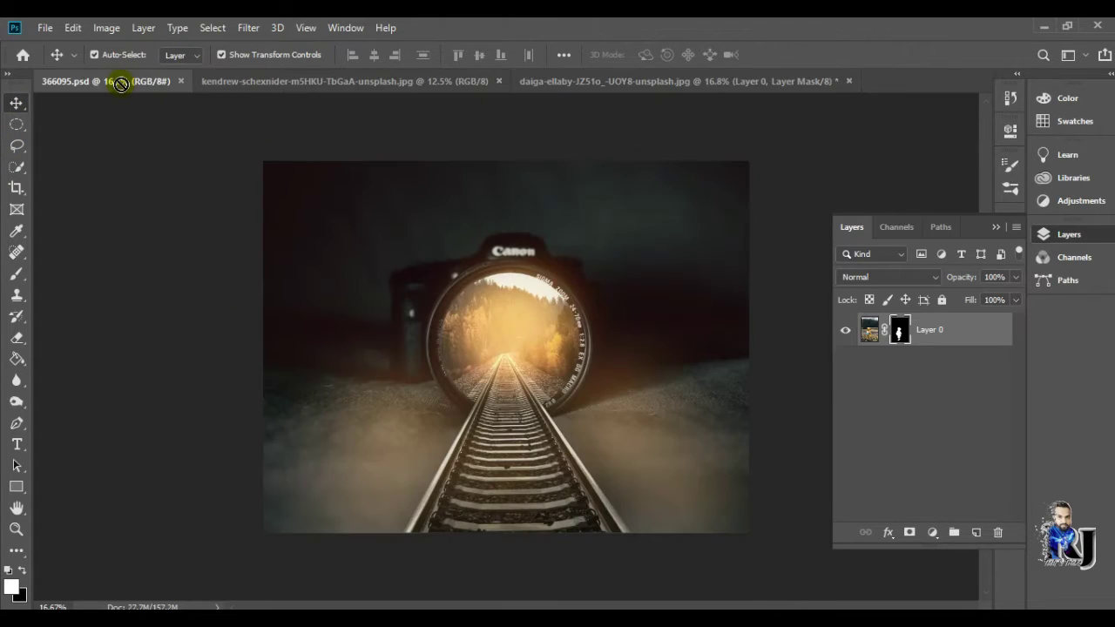
pyautogui.moveTo(125, 73); pyautogui.dragTo(464, 289)
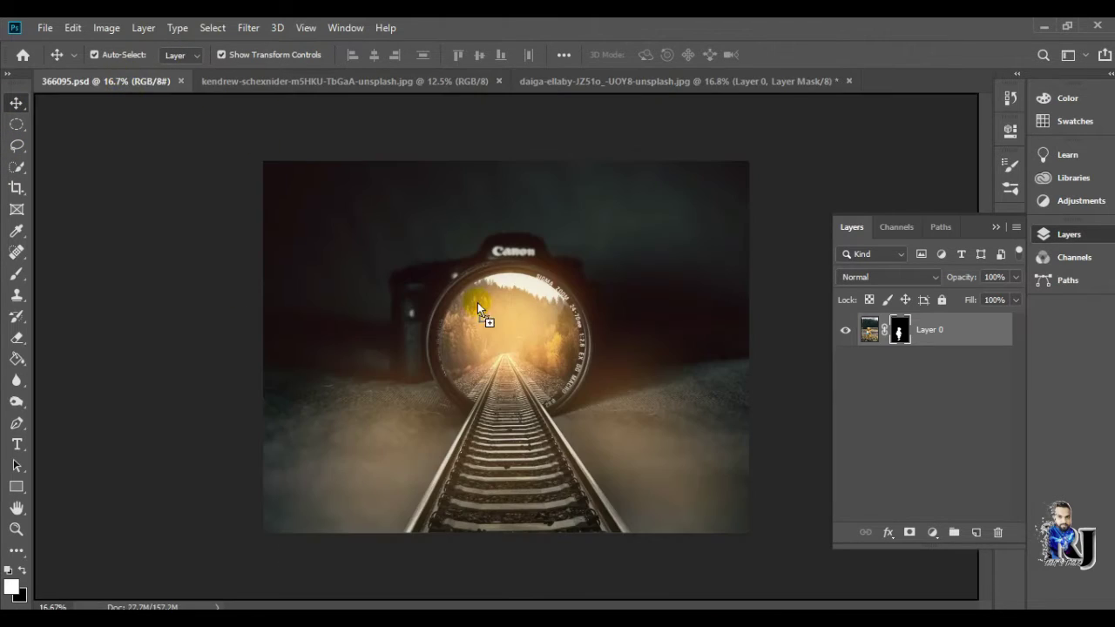
pyautogui.moveTo(504, 341); pyautogui.dragTo(502, 337)
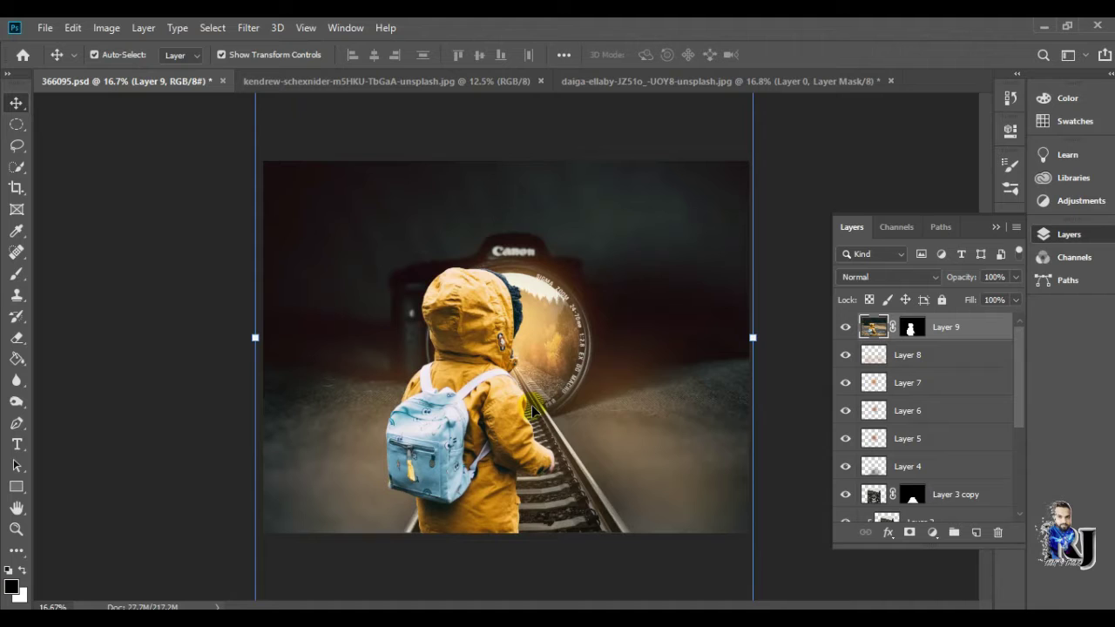
pyautogui.scroll(-3, 533, 410)
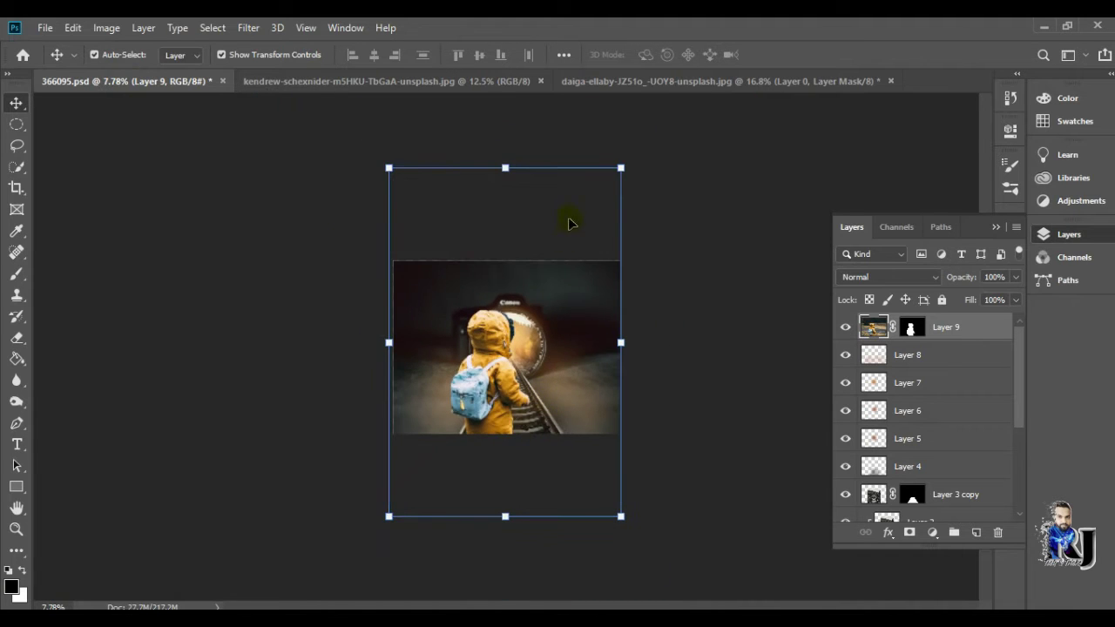
# - Shrink the child and position it on the tracks in front of the lens
pyautogui.moveTo(619, 168); pyautogui.dragTo(452, 413)
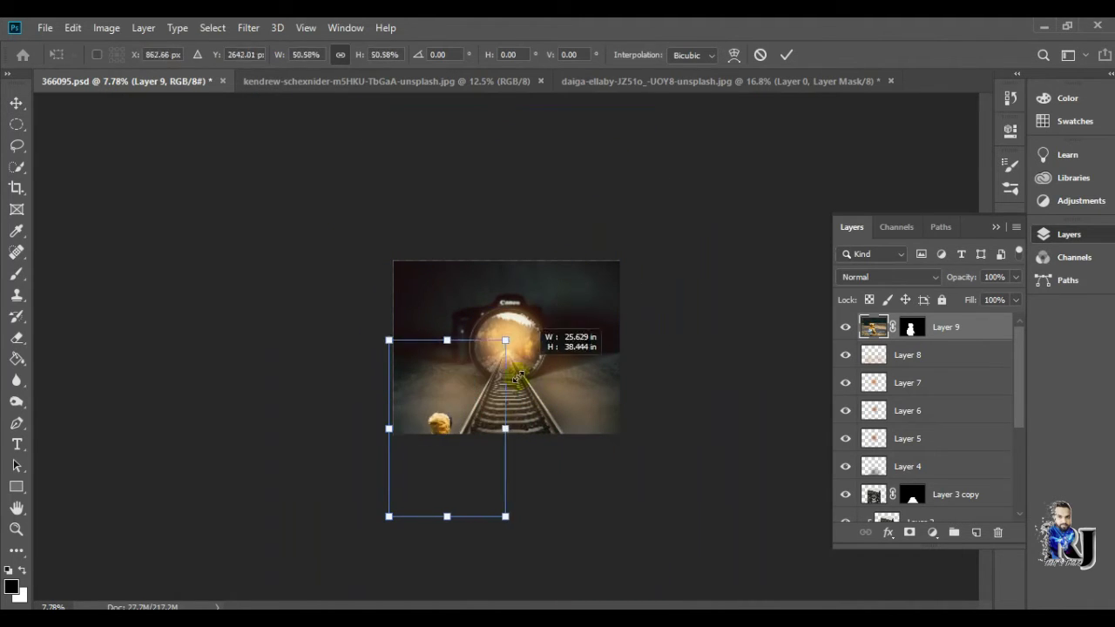
pyautogui.moveTo(452, 413); pyautogui.dragTo(530, 285)
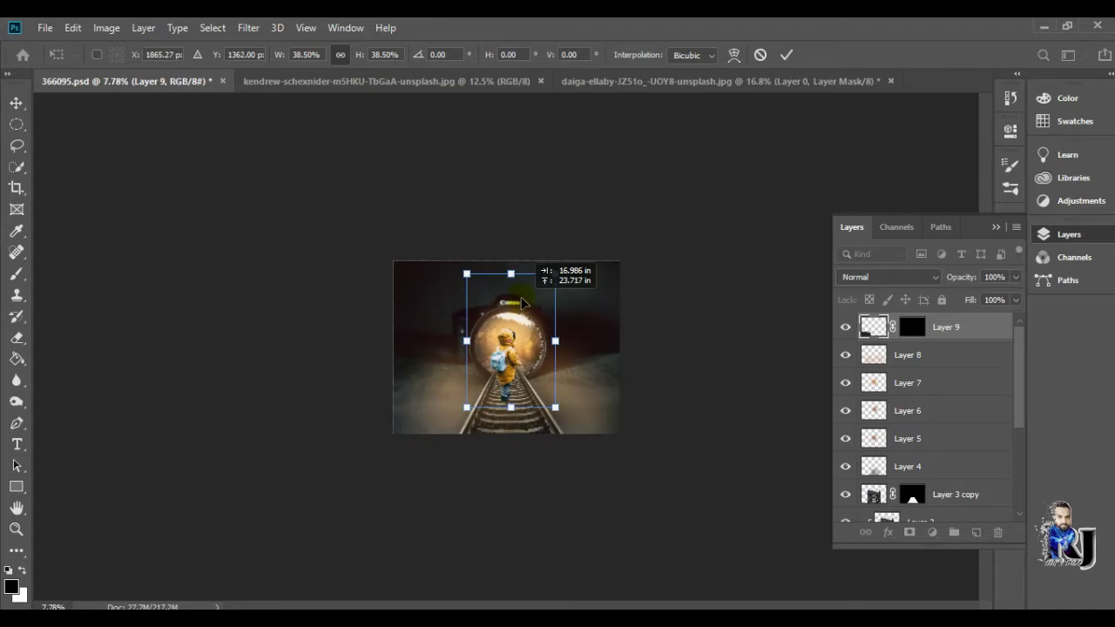
pyautogui.scroll(1, 546, 373)
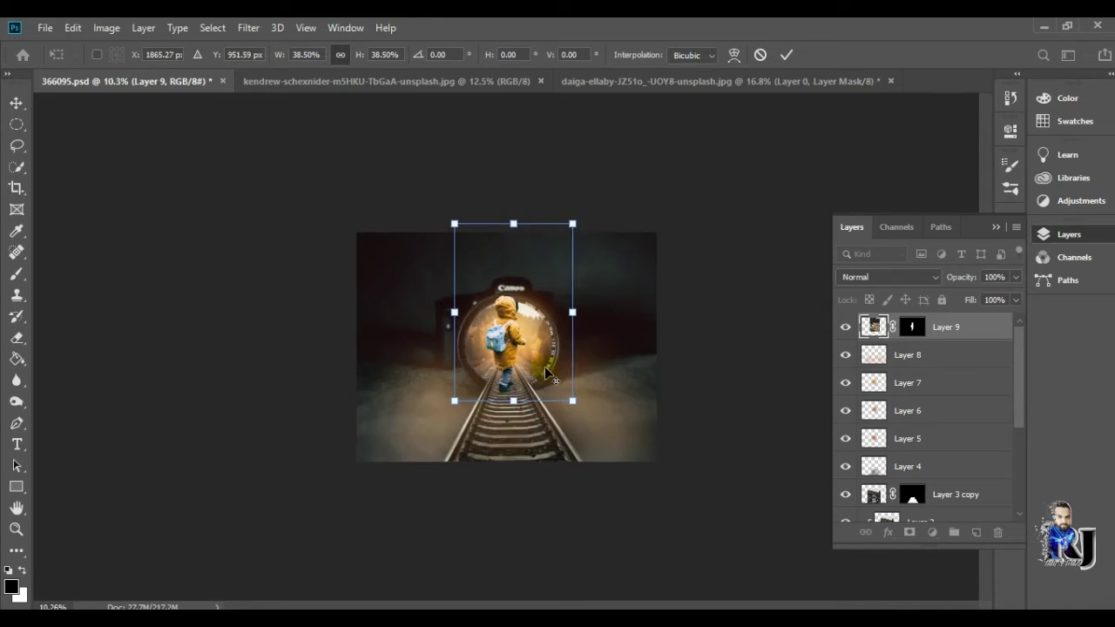
pyautogui.scroll(1, 545, 366)
pyautogui.scroll(1, 544, 366)
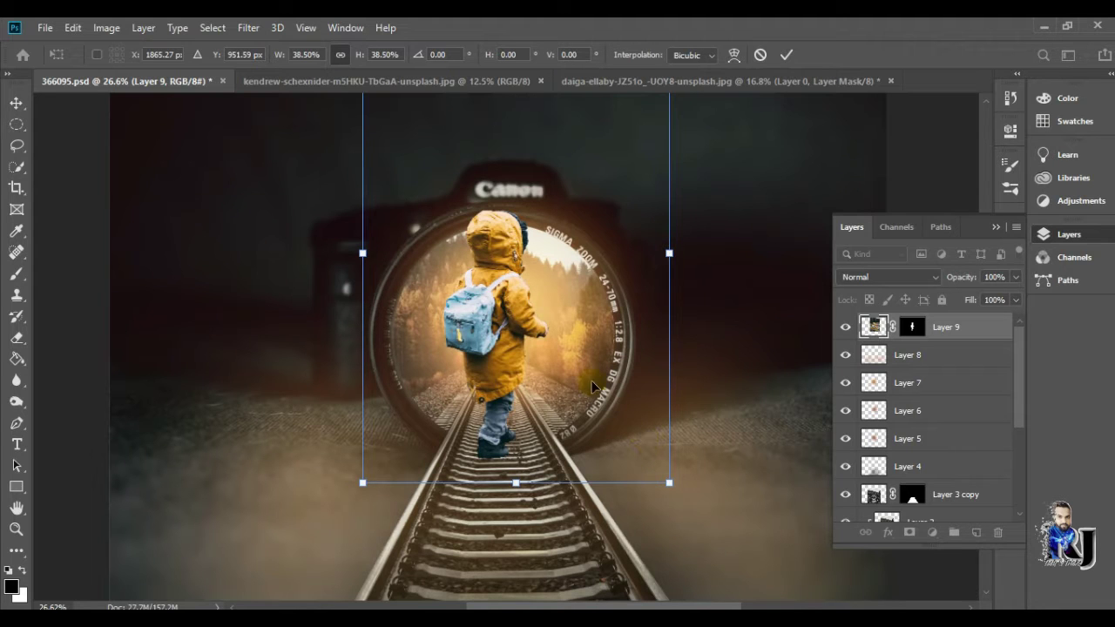
pyautogui.moveTo(550, 262); pyautogui.dragTo(568, 386)
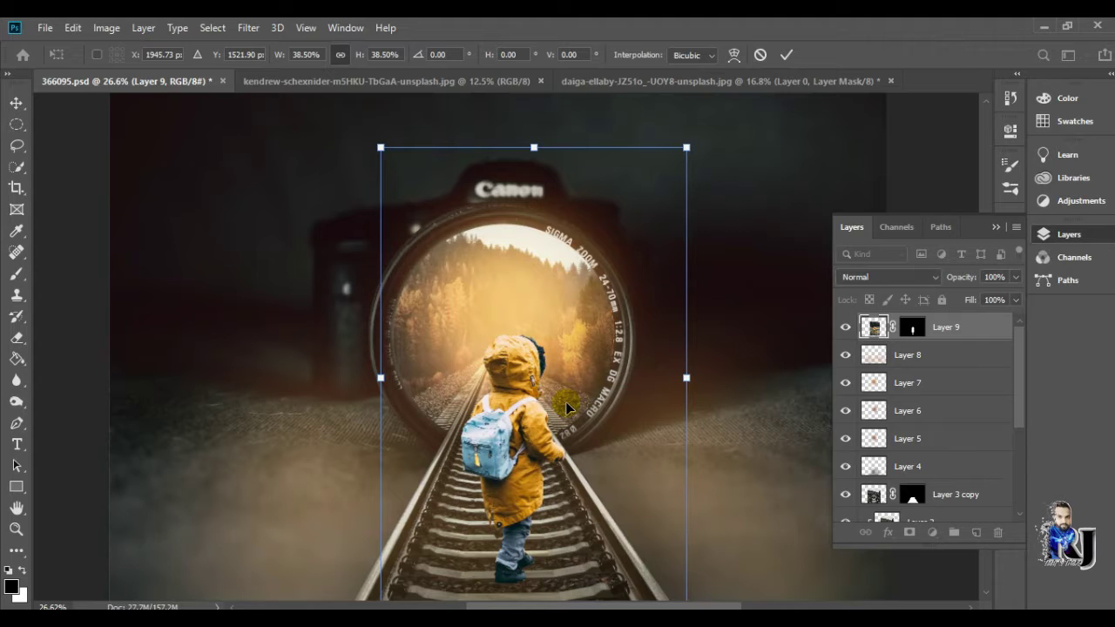
pyautogui.moveTo(685, 146); pyautogui.dragTo(502, 431)
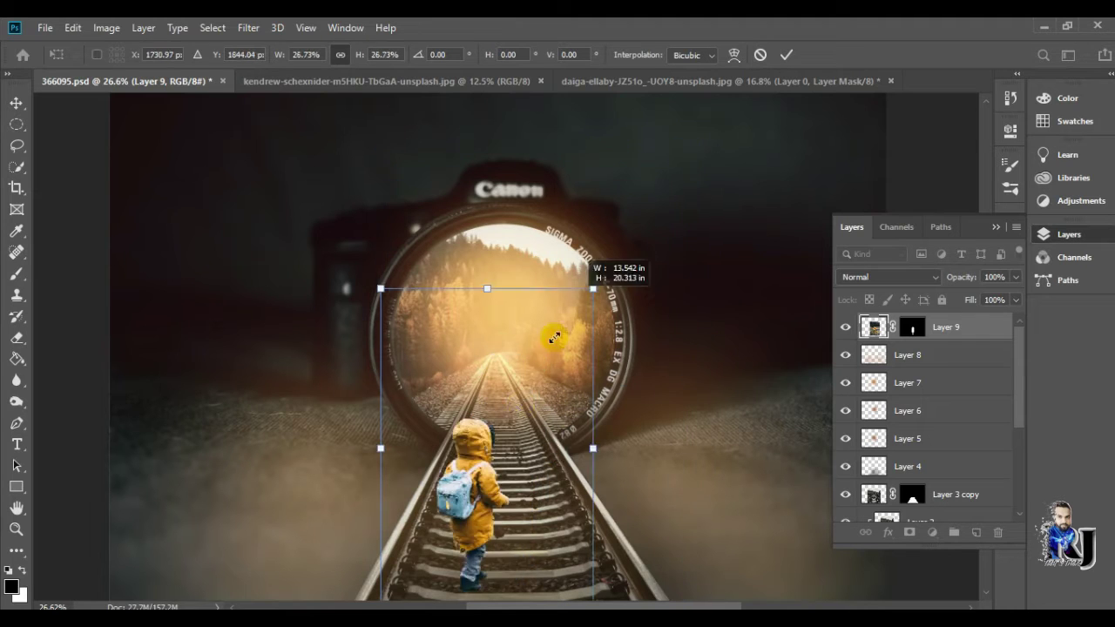
pyautogui.moveTo(435, 517); pyautogui.dragTo(498, 364)
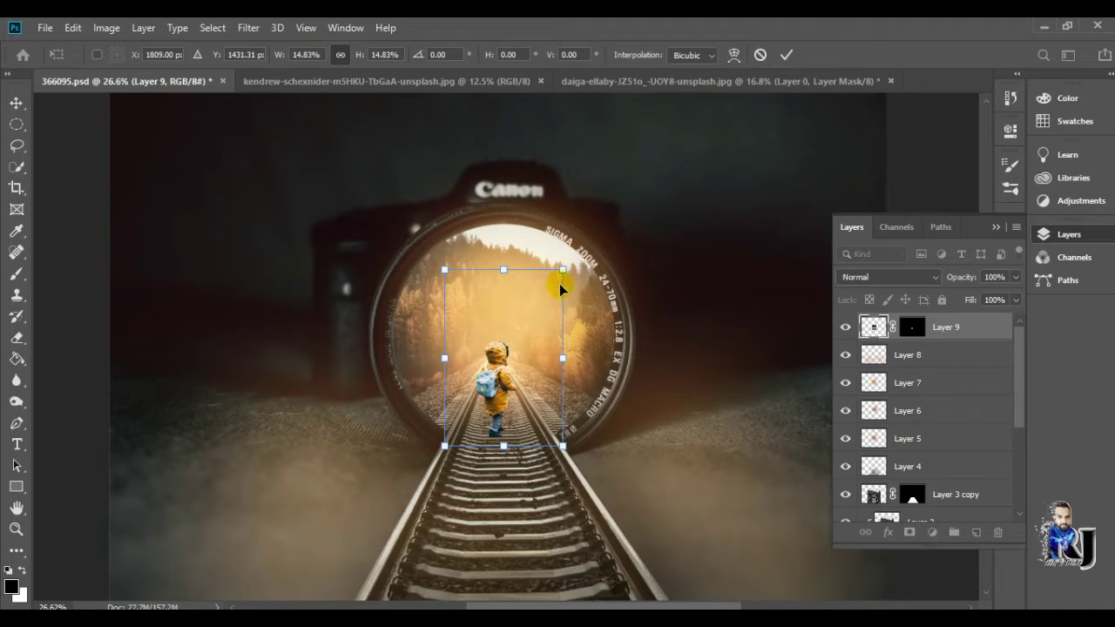
# - Fine-tune the child to 8.67% scale on the rails inside the lens and commit
pyautogui.moveTo(560, 267); pyautogui.dragTo(533, 312)
pyautogui.moveTo(489, 375)
pyautogui.mouseDown()
pyautogui.moveTo(498, 366)
pyautogui.moveTo(518, 381)
pyautogui.mouseUp()
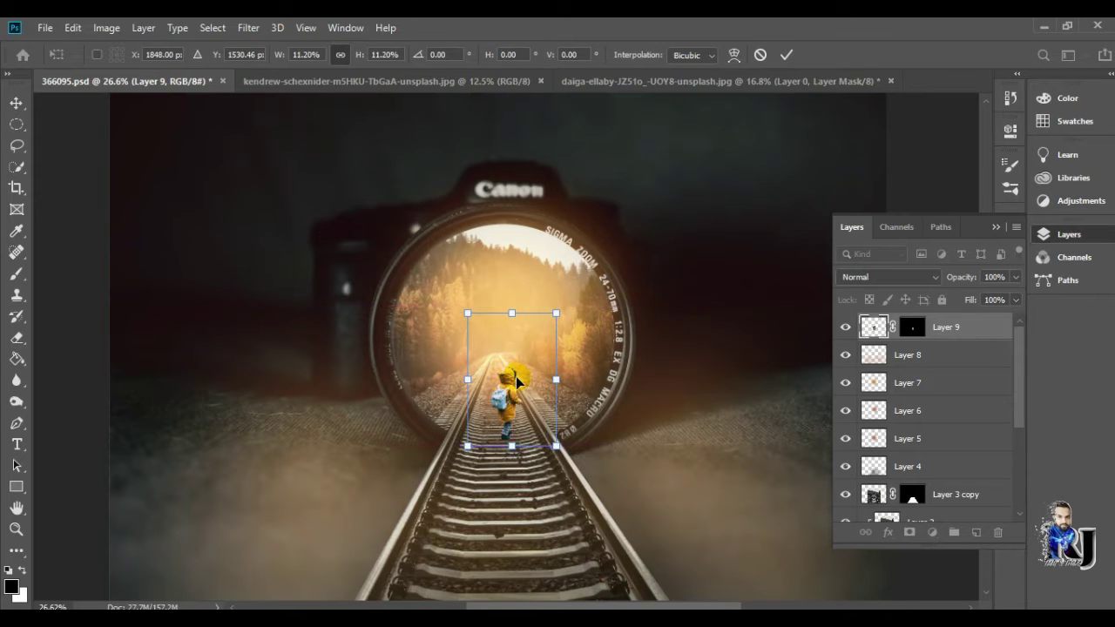
pyautogui.scroll(3, 517, 380)
pyautogui.scroll(1, 518, 381)
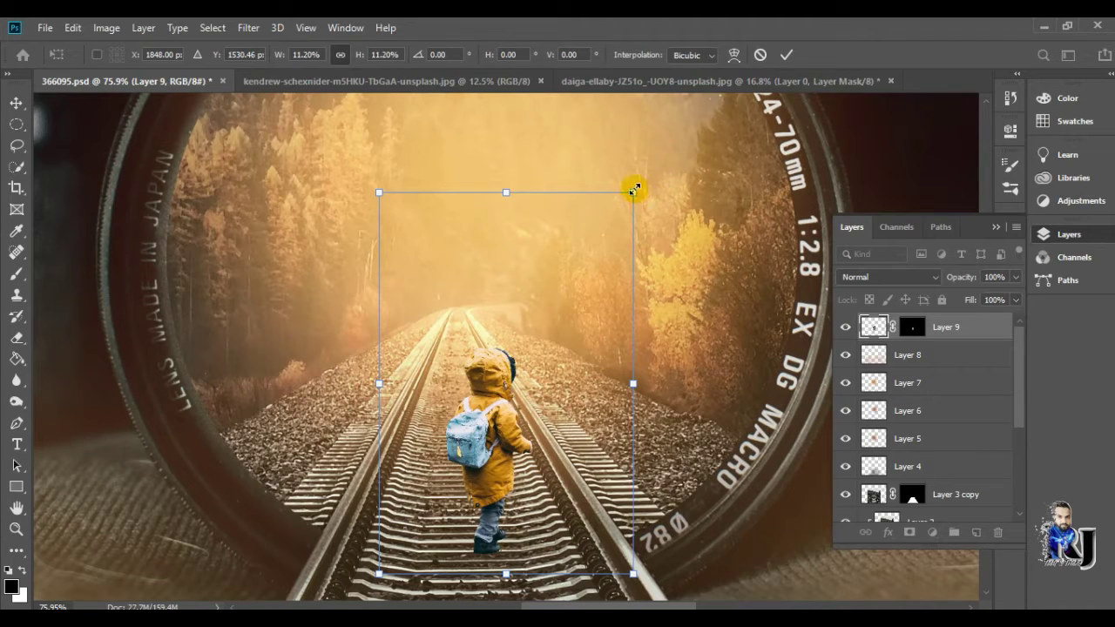
pyautogui.moveTo(632, 193); pyautogui.dragTo(576, 277)
pyautogui.moveTo(492, 445); pyautogui.dragTo(486, 432)
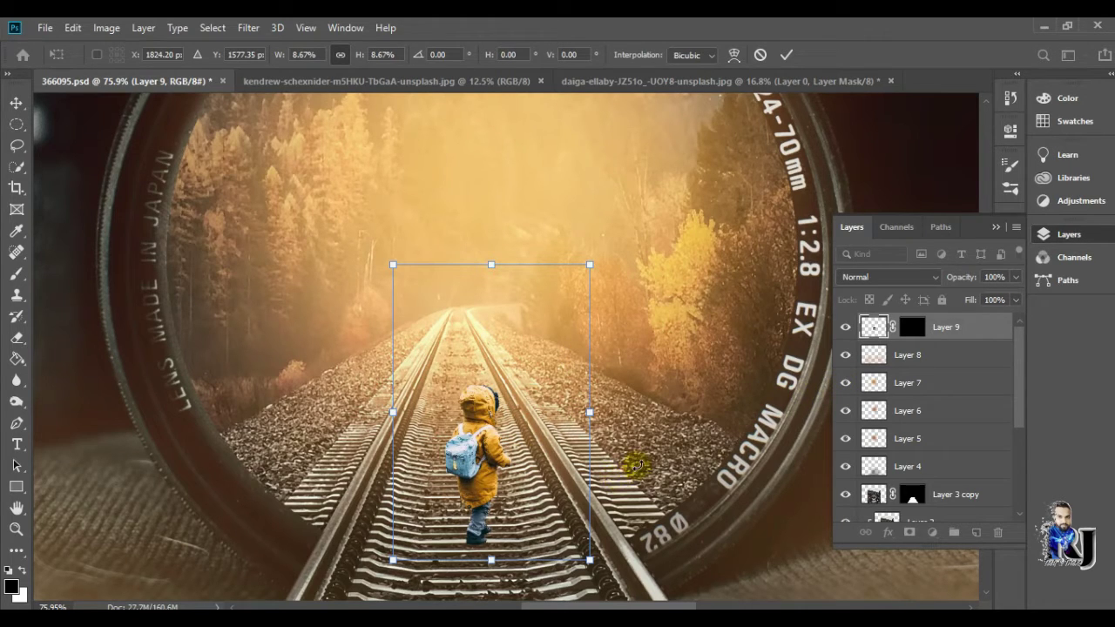
pyautogui.click(784, 55)
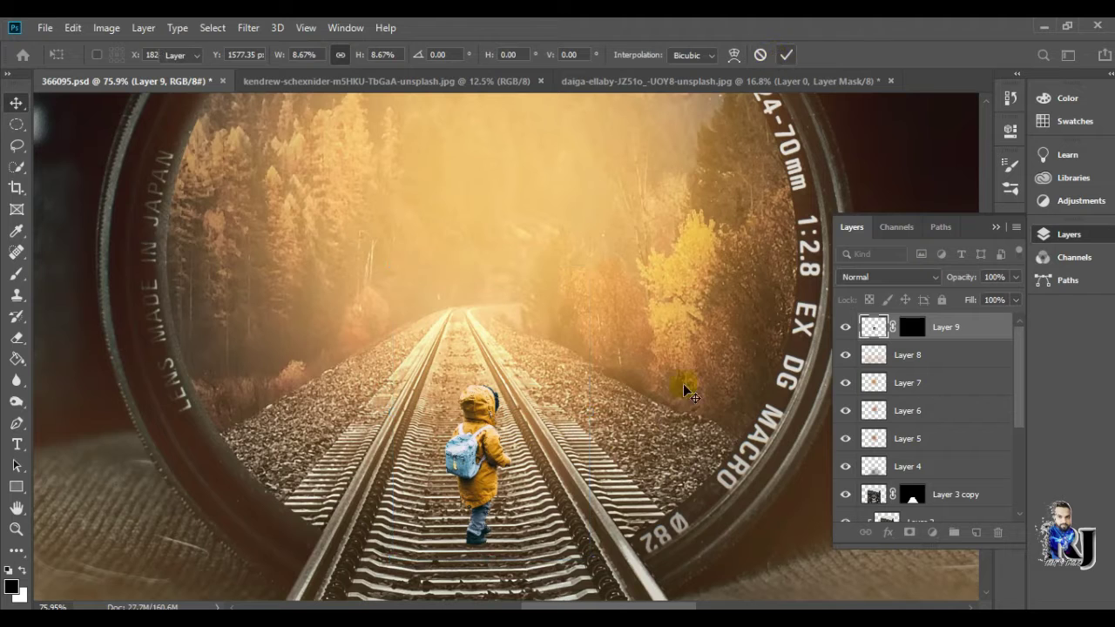
pyautogui.click(622, 426)
# - Enlarge the child on Layer 9 slightly and move it lower down the tracks
pyautogui.scroll(-1, 627, 430)
pyautogui.scroll(-1, 631, 433)
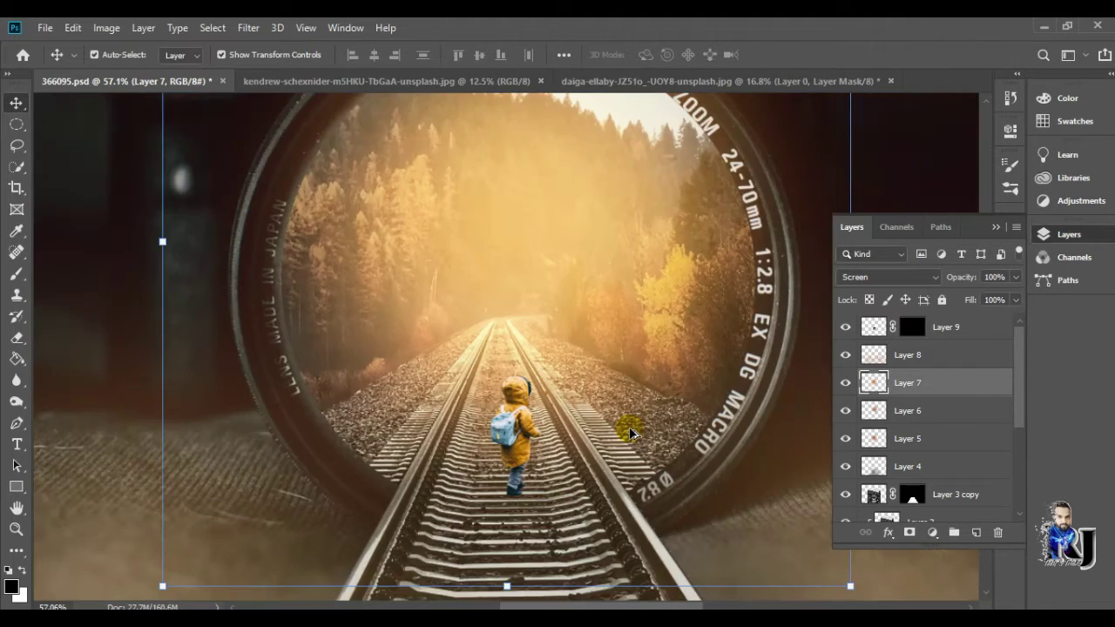
pyautogui.scroll(-1, 631, 433)
pyautogui.scroll(-1, 634, 437)
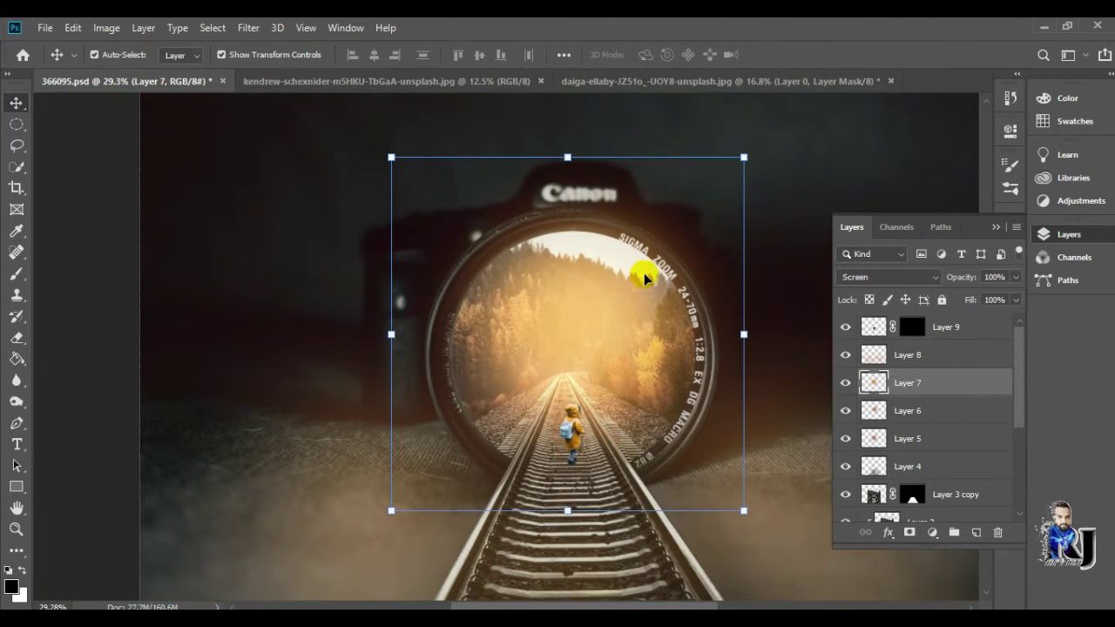
pyautogui.click(574, 427)
pyautogui.moveTo(616, 355); pyautogui.dragTo(633, 329)
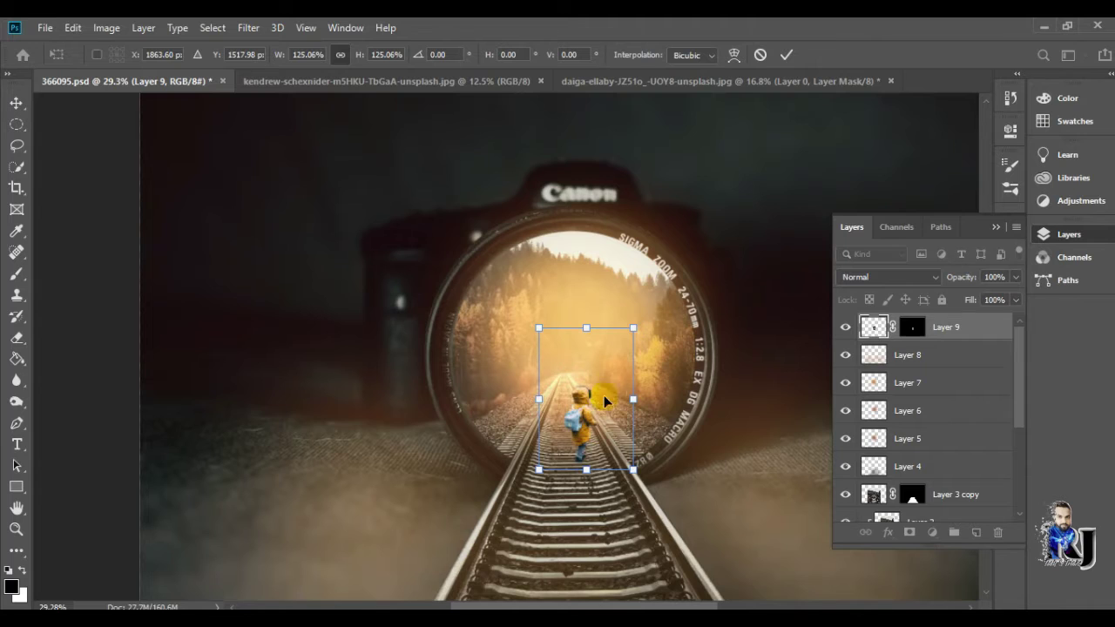
pyautogui.moveTo(577, 414); pyautogui.dragTo(572, 415)
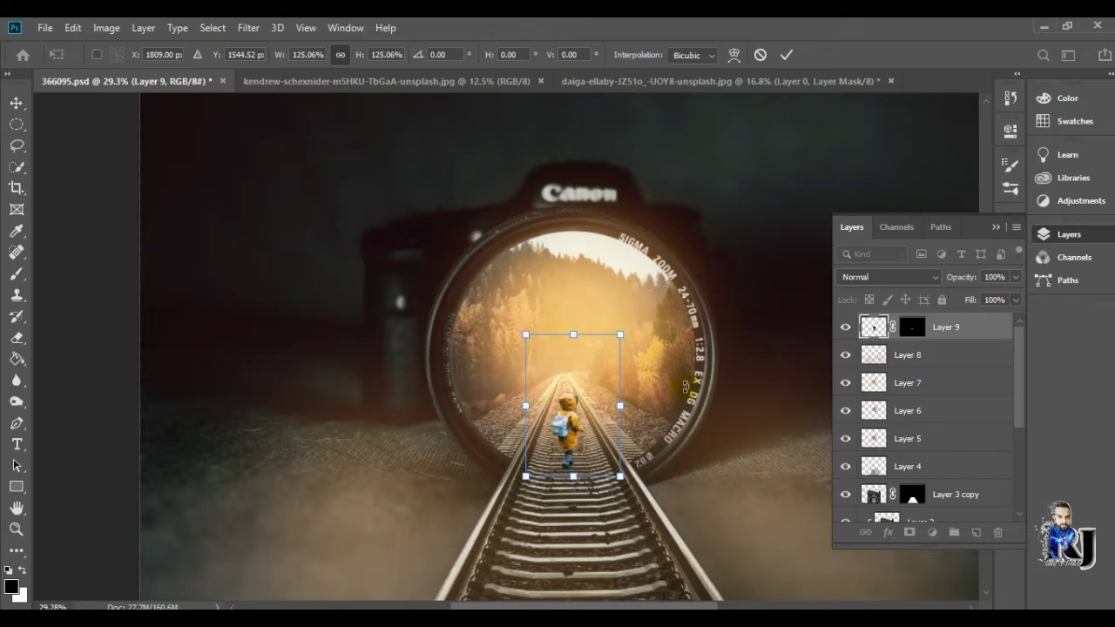
pyautogui.press('Return')
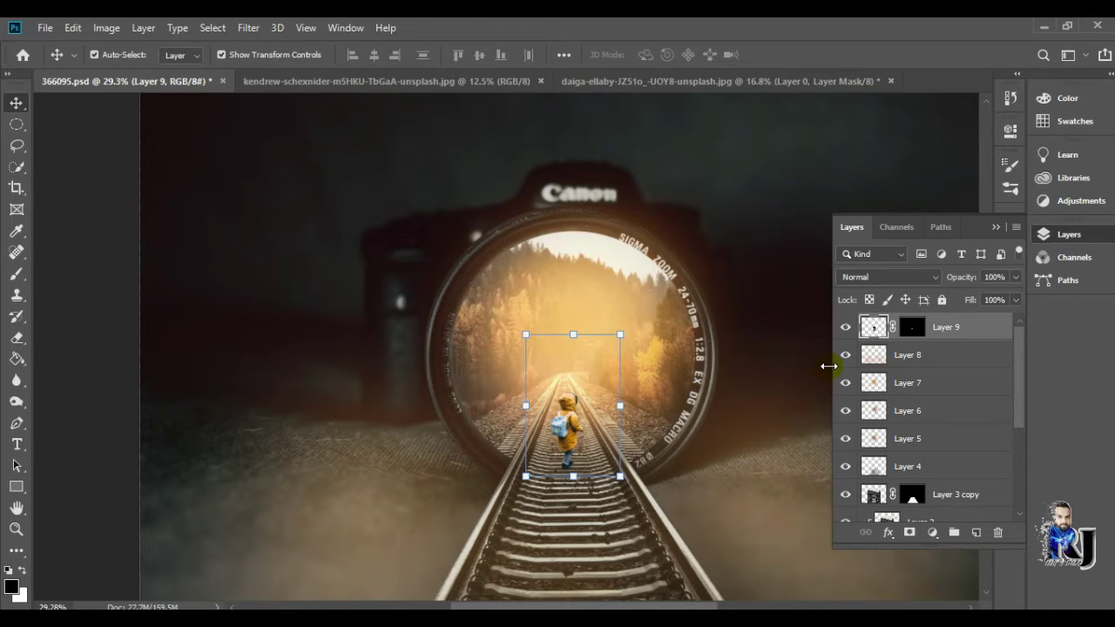
# - Add a new empty Layer 10 above the child's layer
pyautogui.click(768, 477)
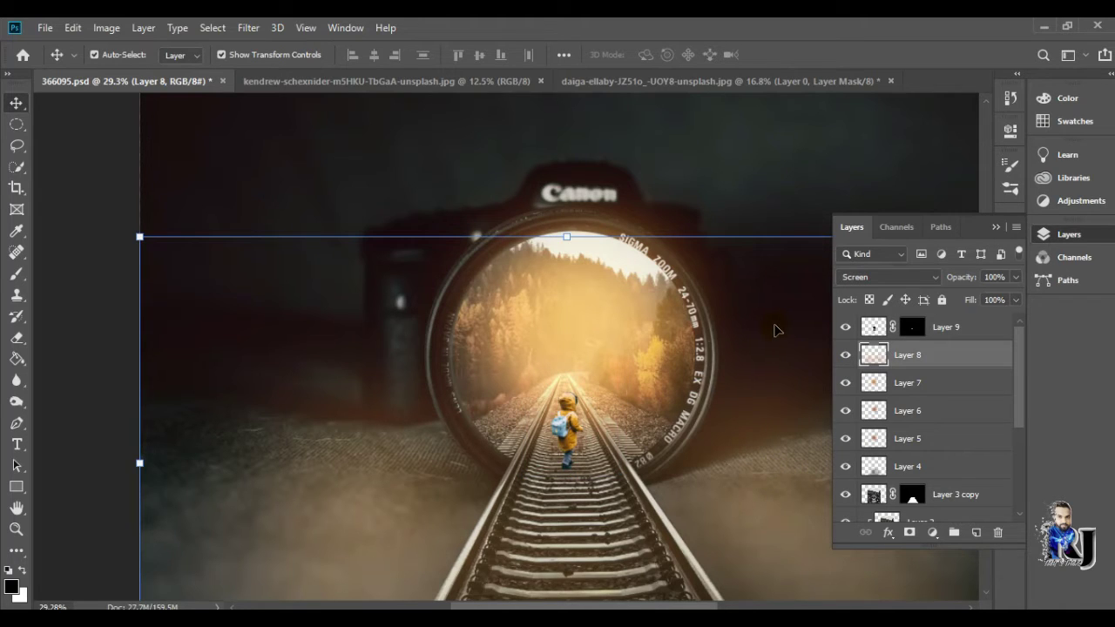
pyautogui.click(887, 328)
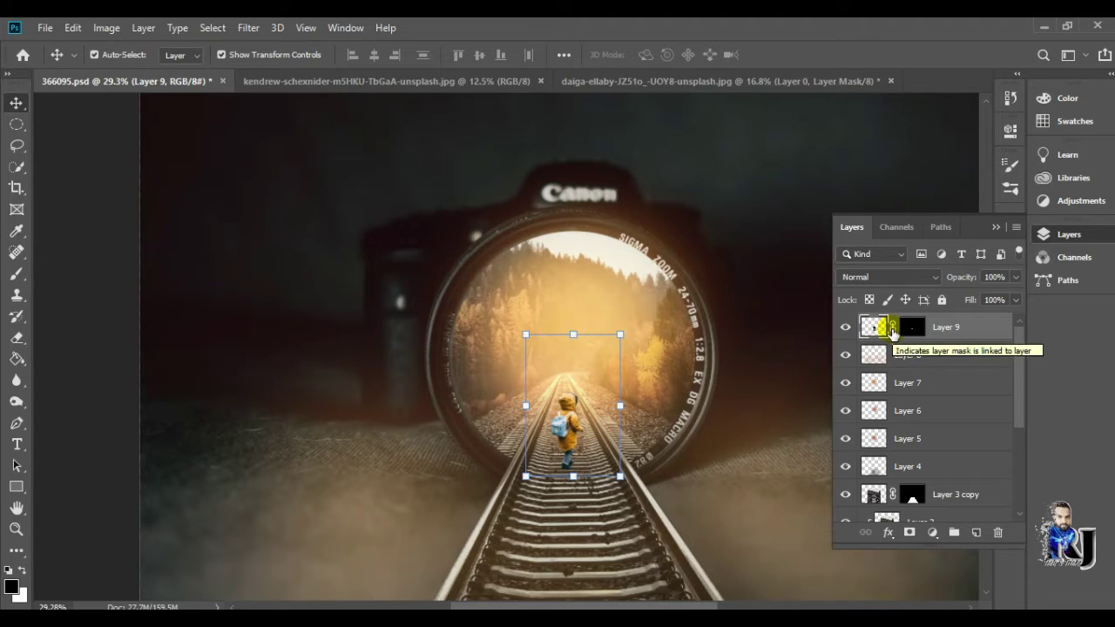
pyautogui.click(977, 533)
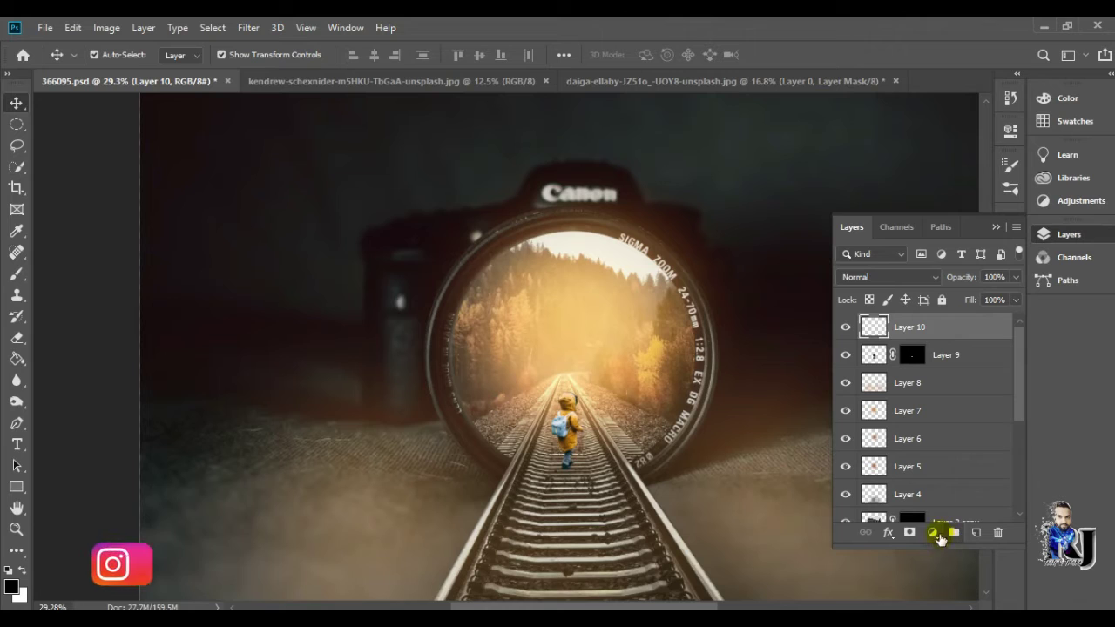
# - Try a white-masked Layer 10 with the Brush tool, then delete it
pyautogui.click(909, 534)
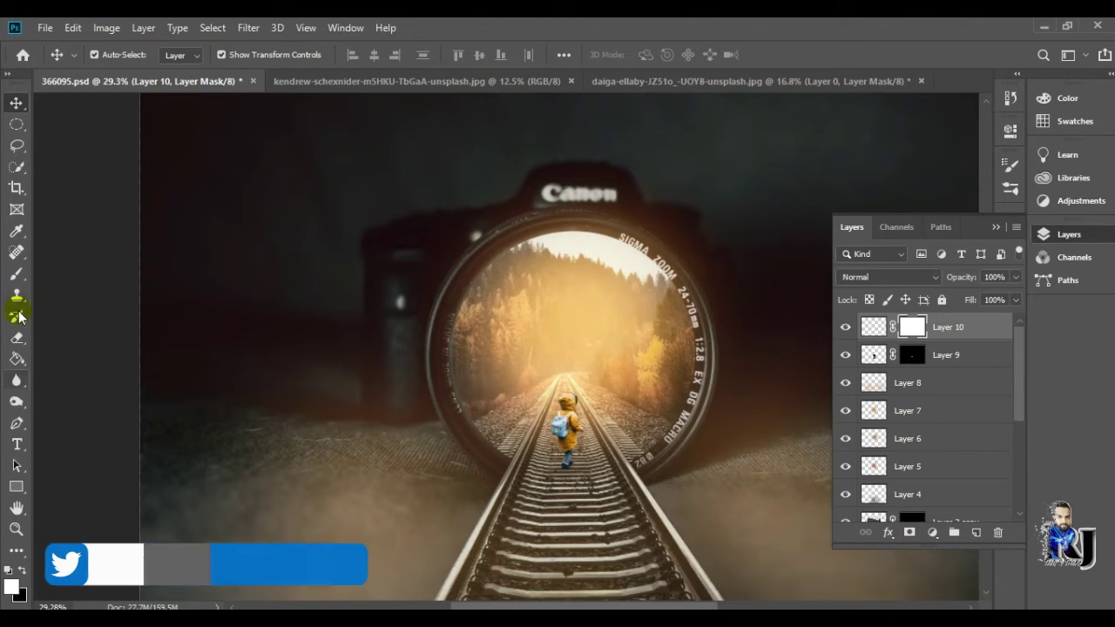
pyautogui.click(16, 273)
pyautogui.click(73, 277)
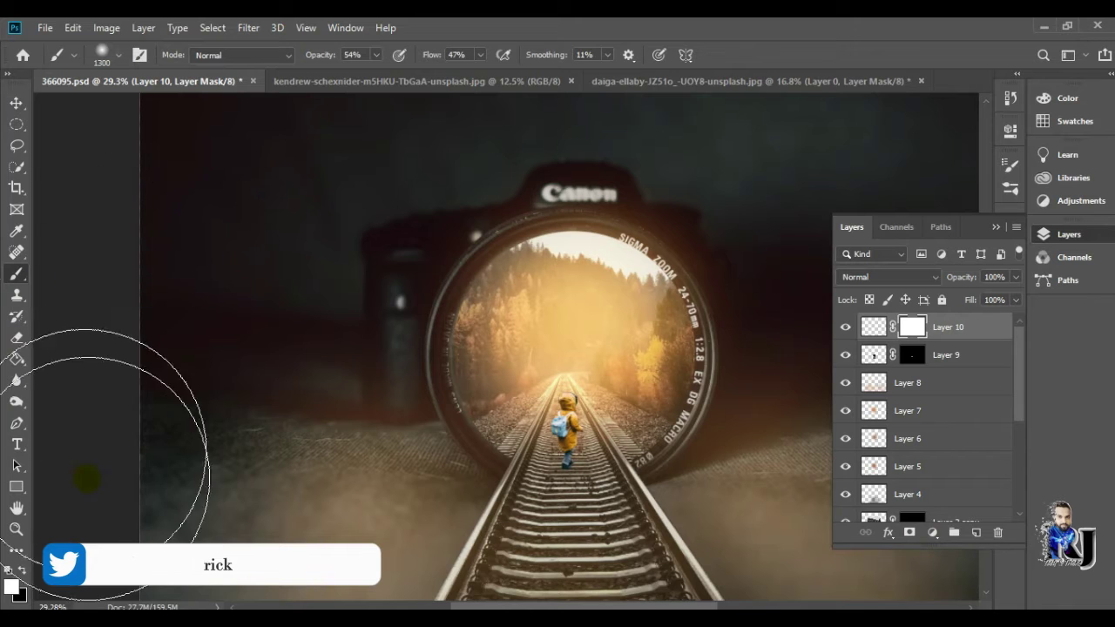
pyautogui.click(21, 570)
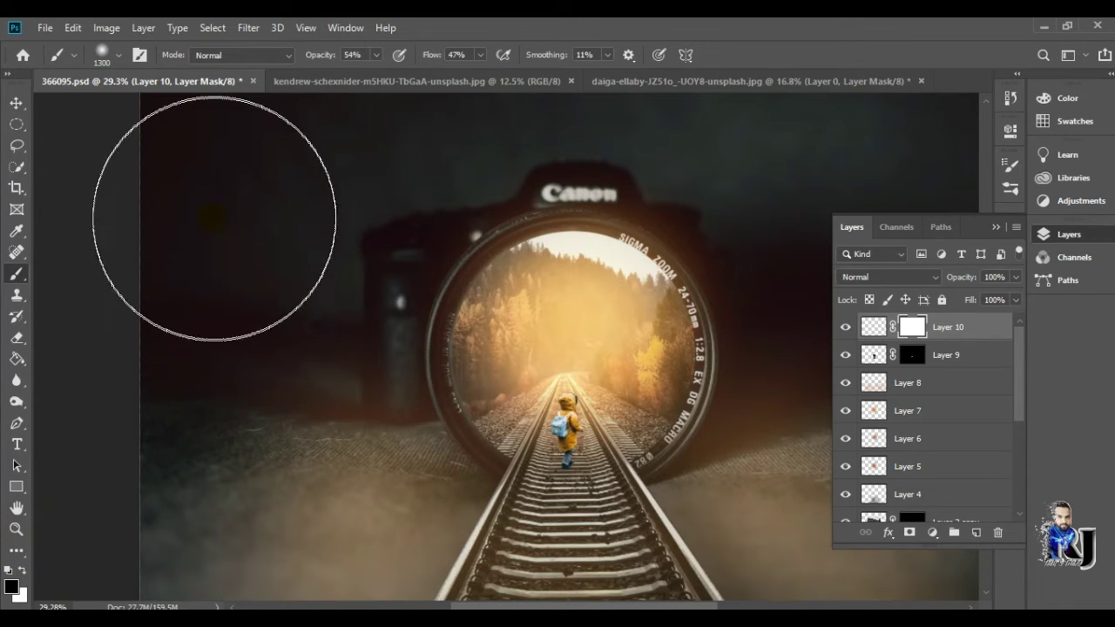
pyautogui.press('Delete')
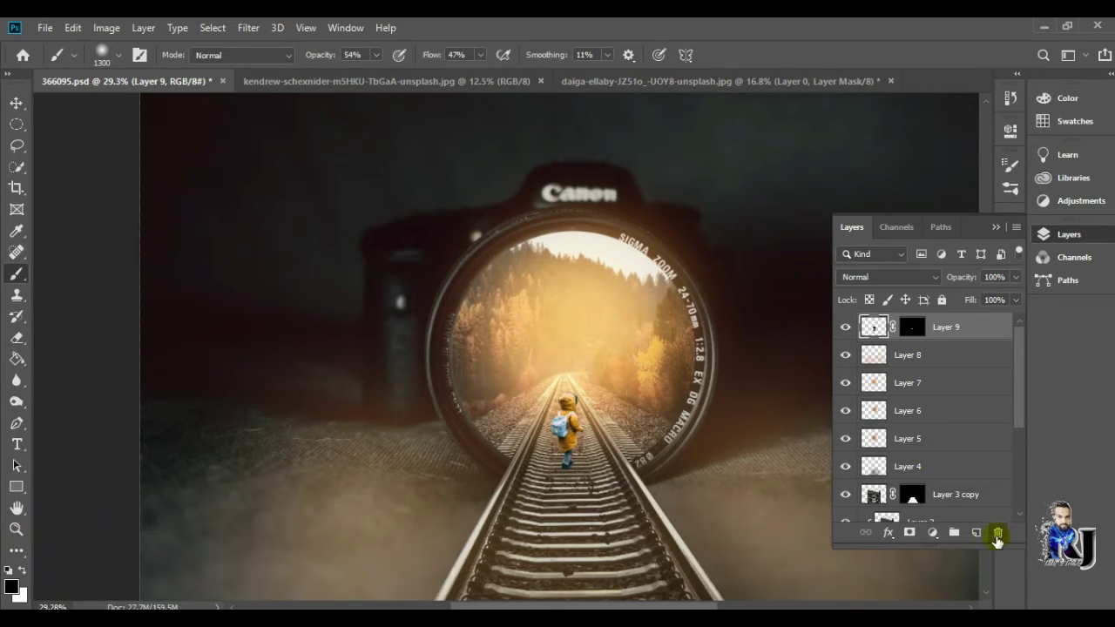
# - Recreate Layer 10 with a white mask and set the brush size
pyautogui.click(976, 533)
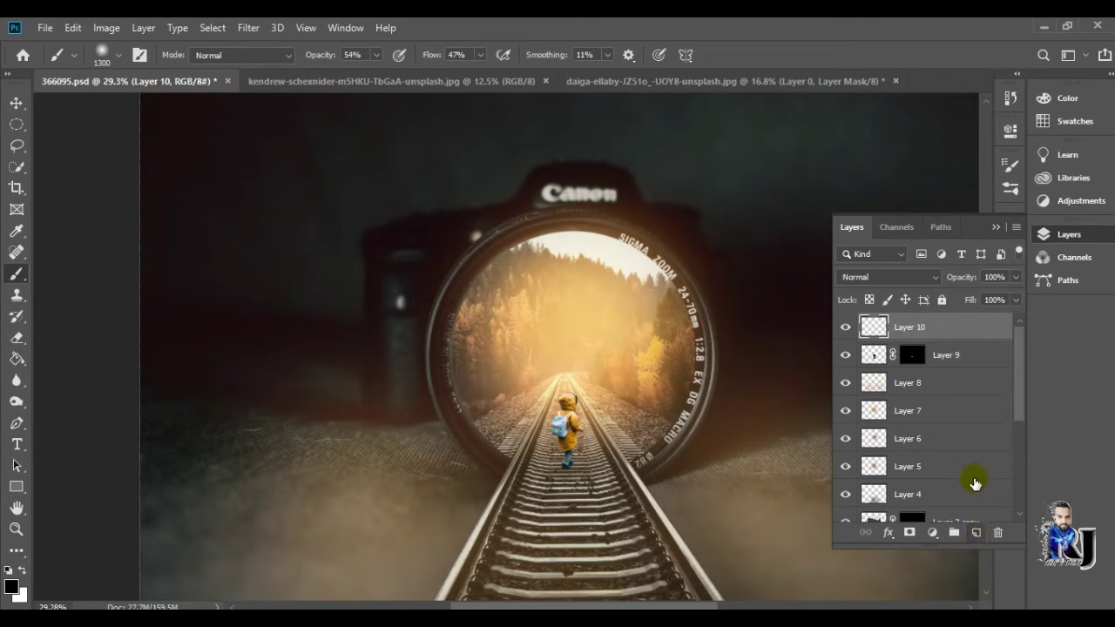
pyautogui.click(911, 534)
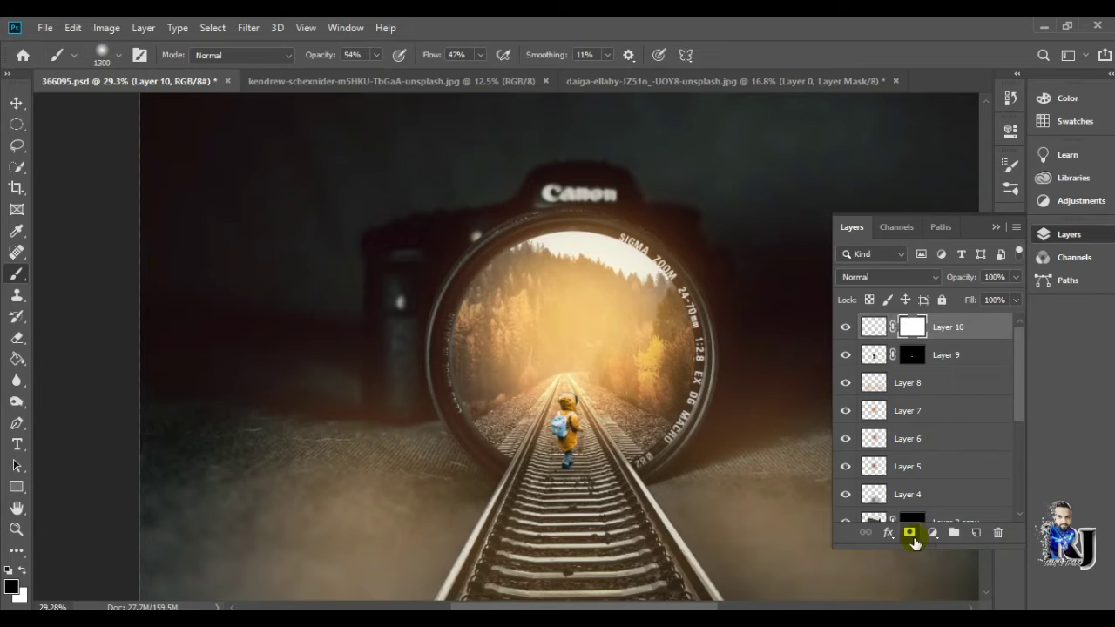
pyautogui.click(119, 55)
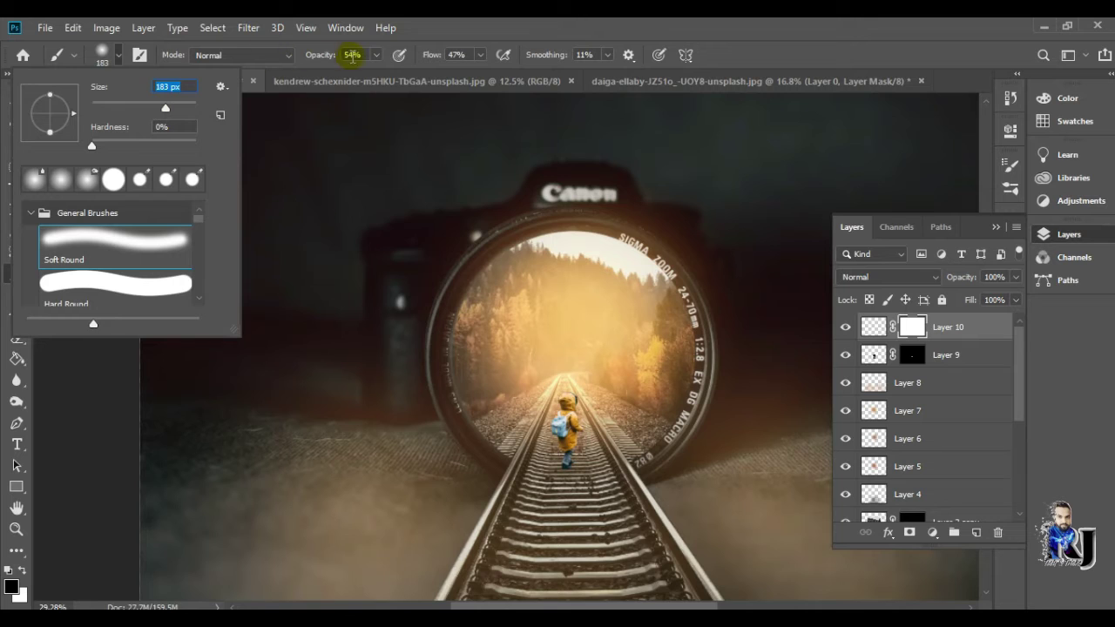
pyautogui.press('Return')
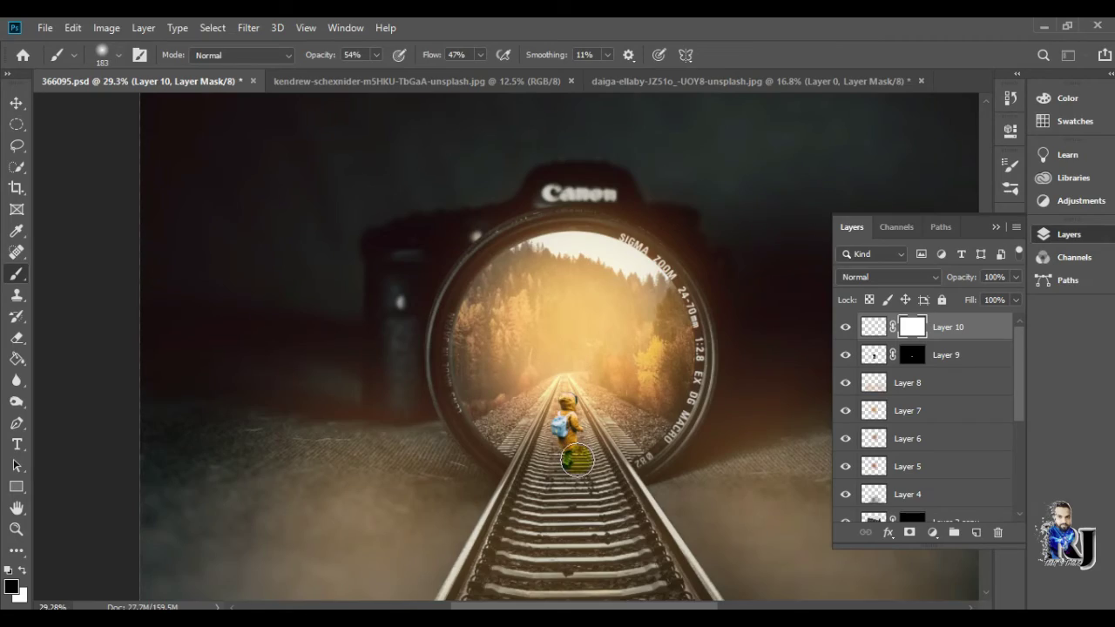
pyautogui.scroll(2, 576, 460)
pyautogui.scroll(2, 577, 460)
pyautogui.scroll(2, 576, 460)
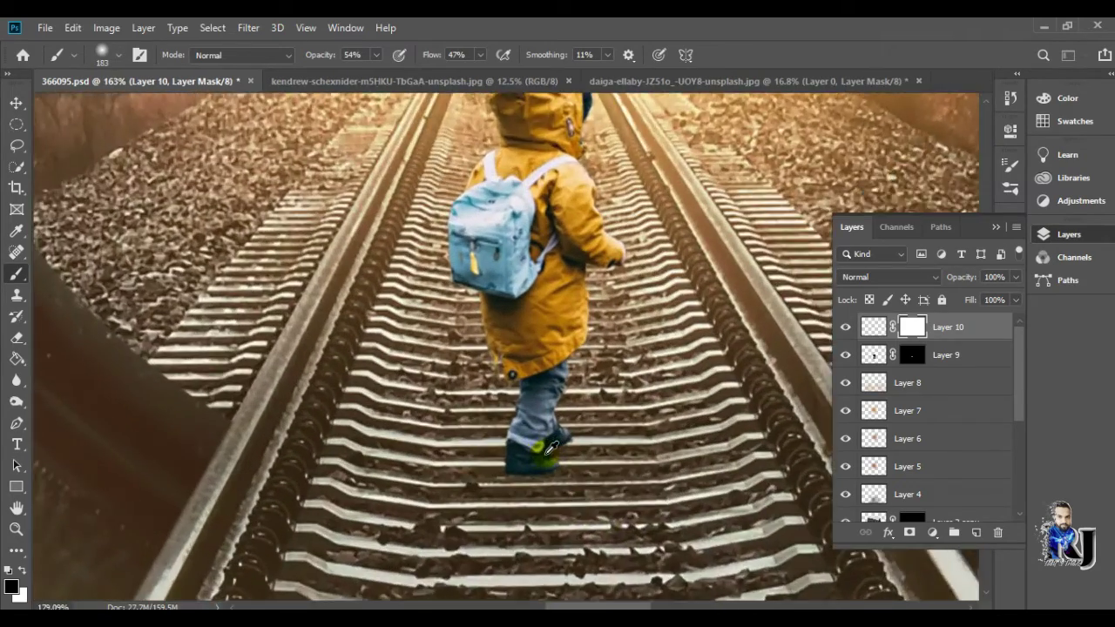
pyautogui.scroll(1, 545, 455)
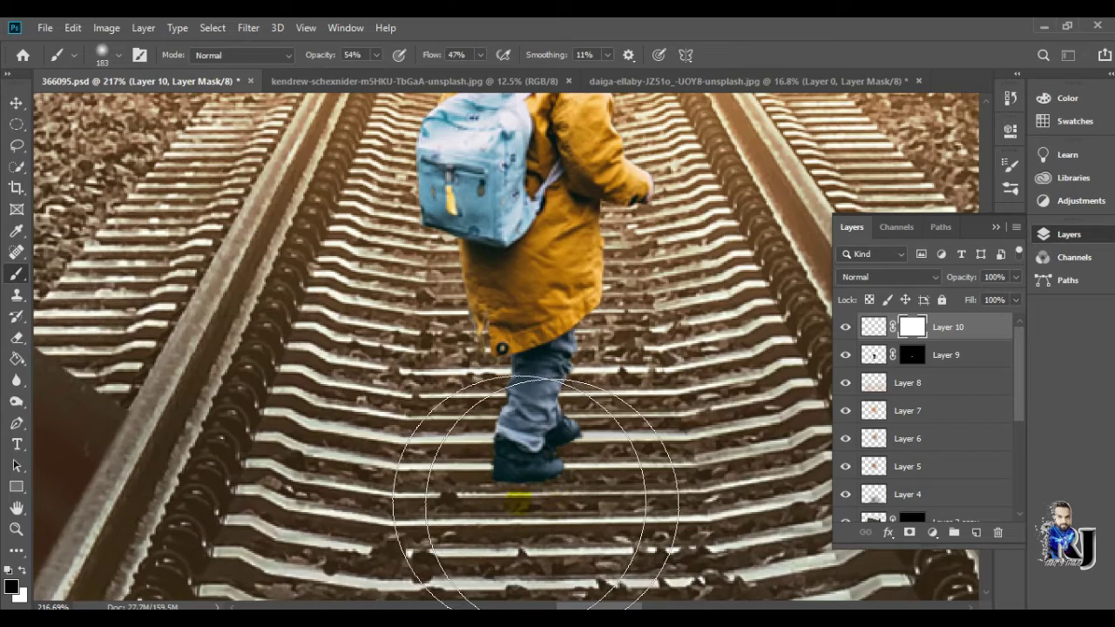
# - Paint trial shadow strokes under the child's shoes, then undo them
pyautogui.click(871, 327)
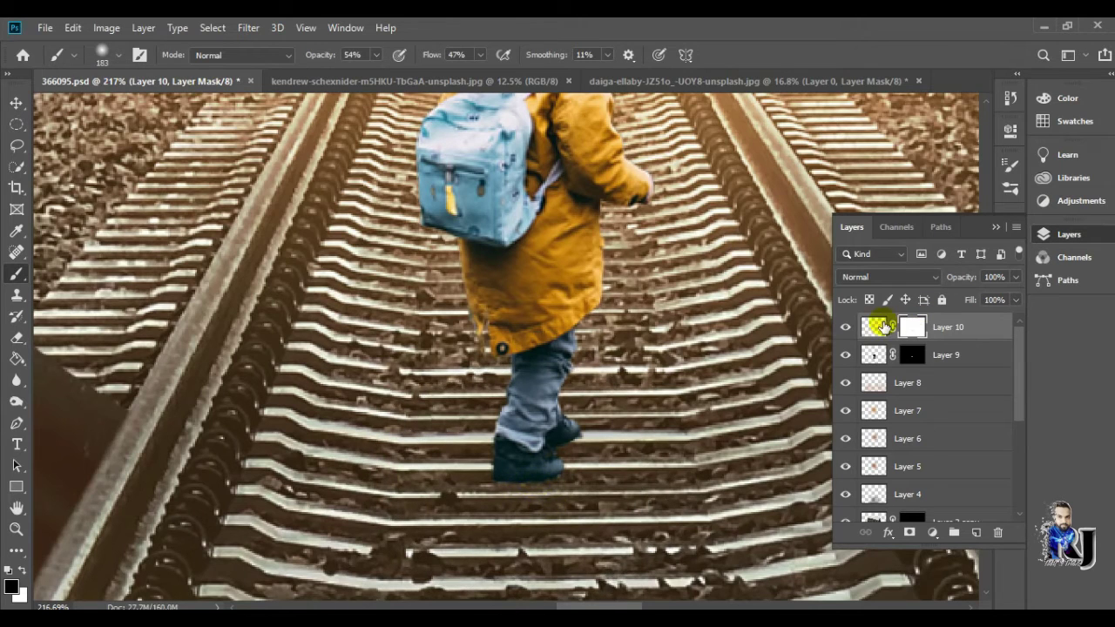
pyautogui.moveTo(557, 436); pyautogui.dragTo(532, 436)
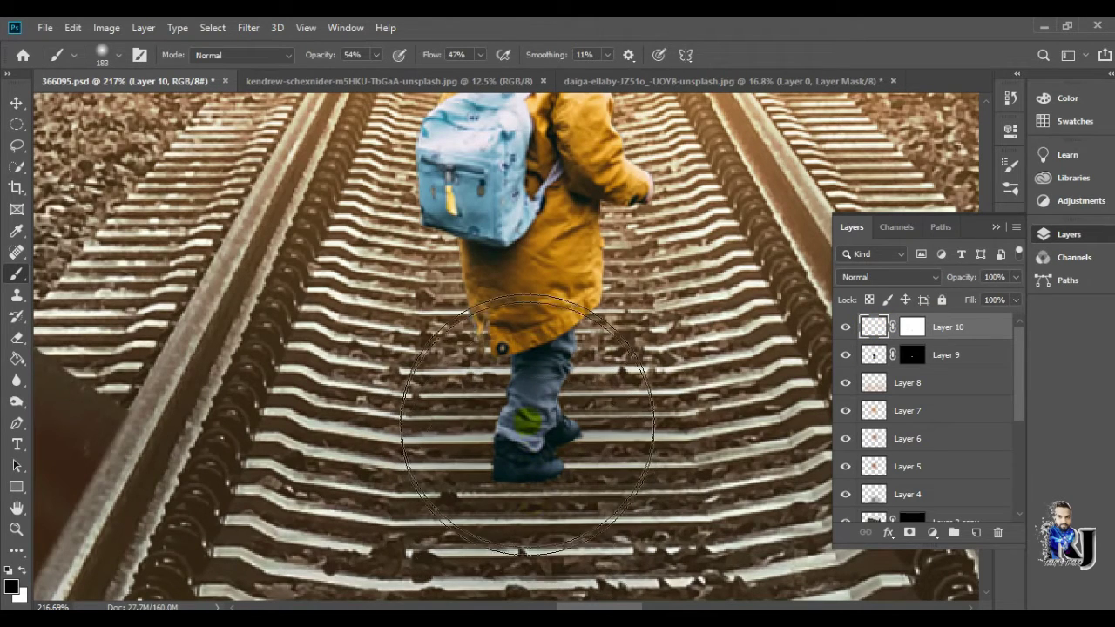
pyautogui.click(575, 483)
pyautogui.scroll(-2, 578, 490)
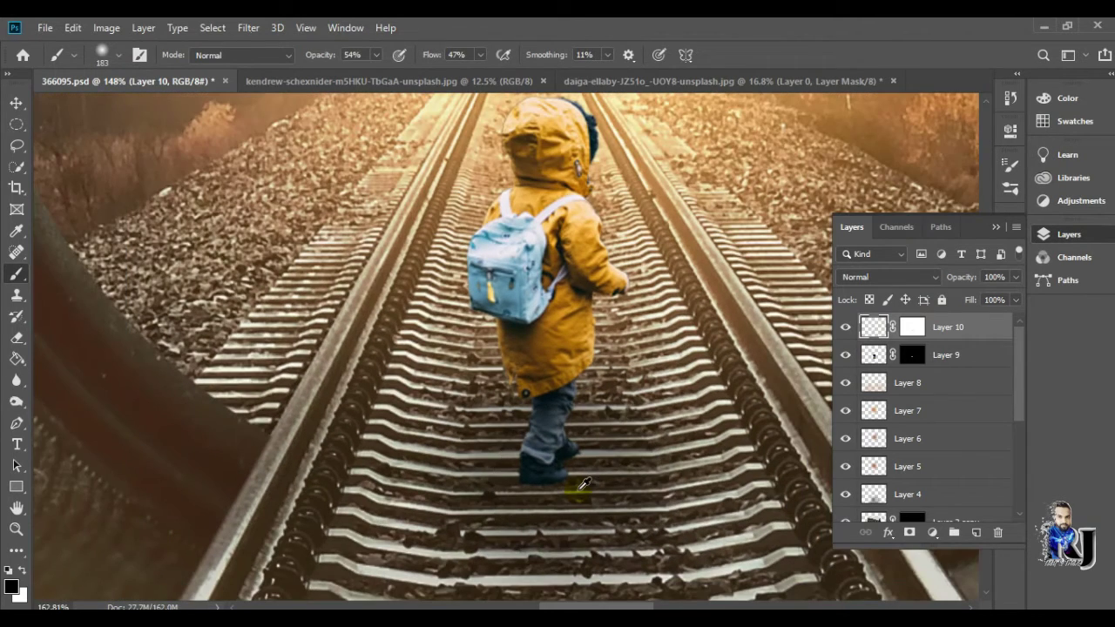
pyautogui.scroll(1, 579, 490)
pyautogui.hotkey('ctrl', 'z')
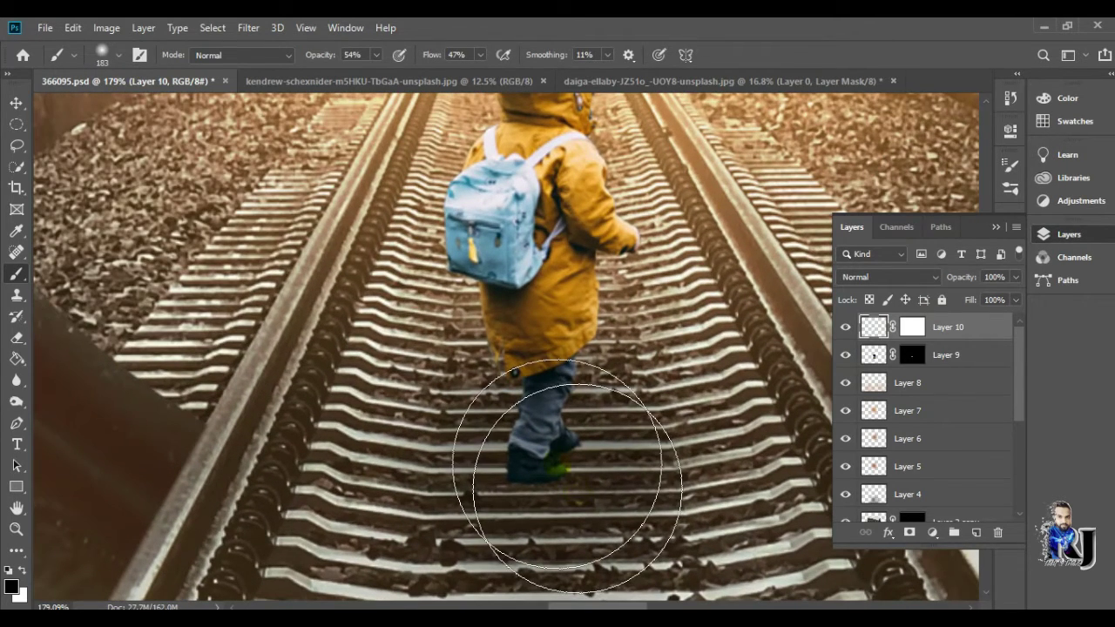
pyautogui.hotkey('ctrl', 'z')
# - Paint dark shading around the child's shoes with a 50 px brush at 100% opacity
pyautogui.click(120, 54)
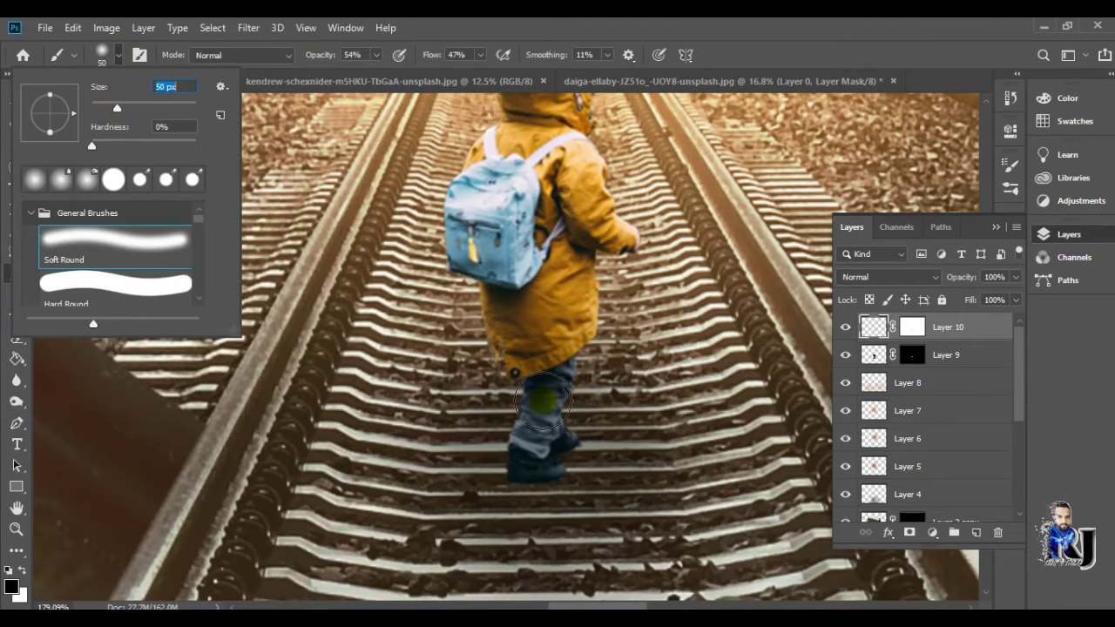
pyautogui.click(532, 462)
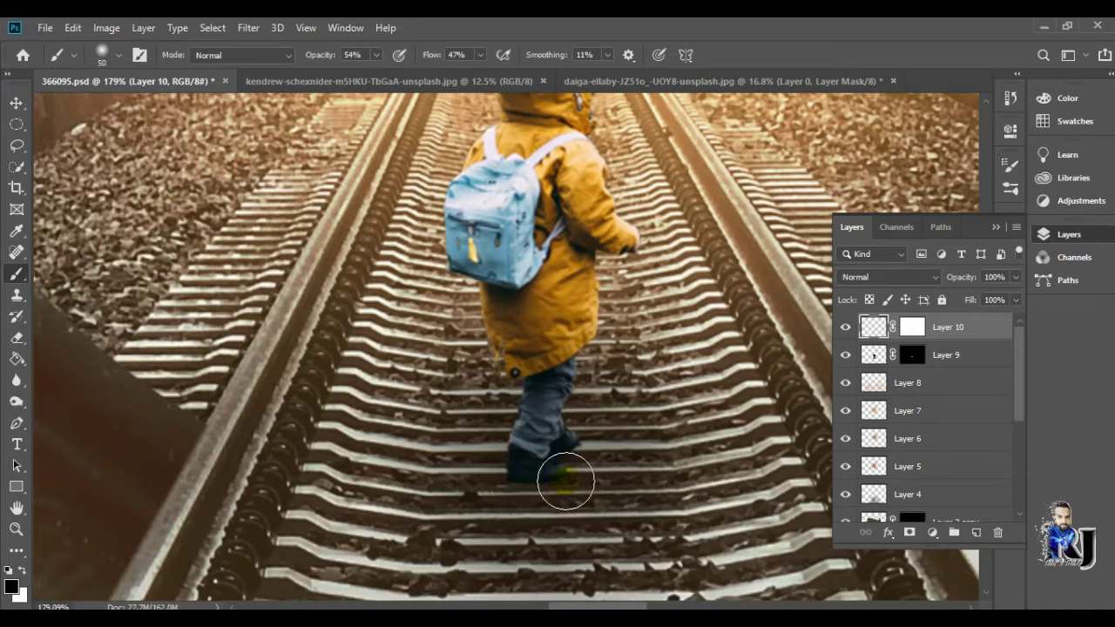
pyautogui.moveTo(549, 478)
pyautogui.mouseDown()
pyautogui.moveTo(597, 454)
pyautogui.moveTo(511, 484)
pyautogui.moveTo(598, 485)
pyautogui.mouseUp()
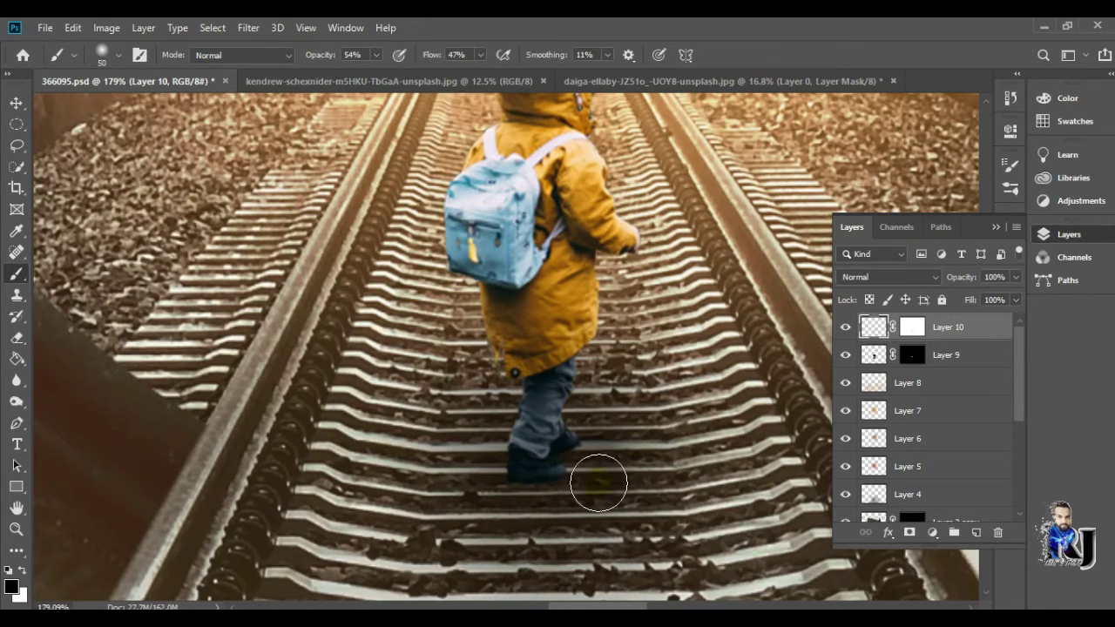
pyautogui.click(372, 56)
pyautogui.moveTo(371, 56); pyautogui.dragTo(417, 76)
pyautogui.moveTo(545, 472)
pyautogui.mouseDown()
pyautogui.moveTo(552, 485)
pyautogui.moveTo(520, 493)
pyautogui.moveTo(607, 465)
pyautogui.moveTo(584, 464)
pyautogui.moveTo(560, 485)
pyautogui.moveTo(681, 532)
pyautogui.moveTo(668, 506)
pyautogui.moveTo(620, 480)
pyautogui.mouseUp()
# - Zoom out to review the grounded feet and duplicate the child layer
pyautogui.scroll(-1, 594, 478)
pyautogui.scroll(-1, 599, 484)
pyautogui.scroll(-1, 608, 501)
pyautogui.scroll(-1, 618, 518)
pyautogui.scroll(-1, 620, 517)
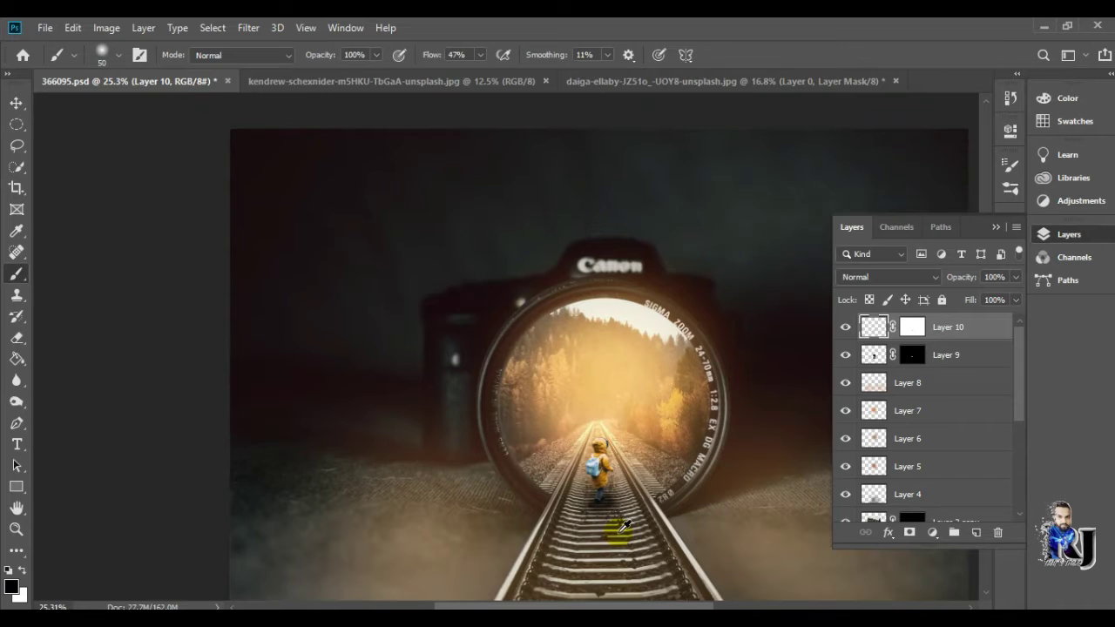
pyautogui.scroll(-1, 623, 525)
pyautogui.scroll(1, 623, 525)
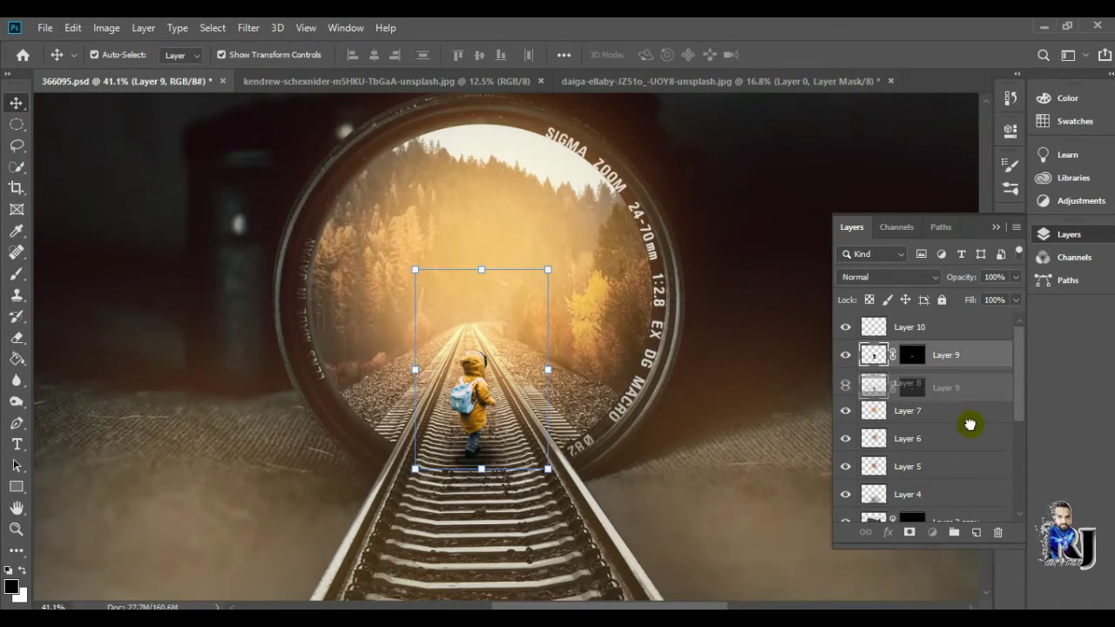
pyautogui.hotkey('ctrl', 'j')
# - Flip the child copy and place it, enlarged, below the original's feet
pyautogui.rightClick(519, 419)
pyautogui.hotkey('ctrl', 't')
pyautogui.moveTo(481, 269); pyautogui.dragTo(477, 498)
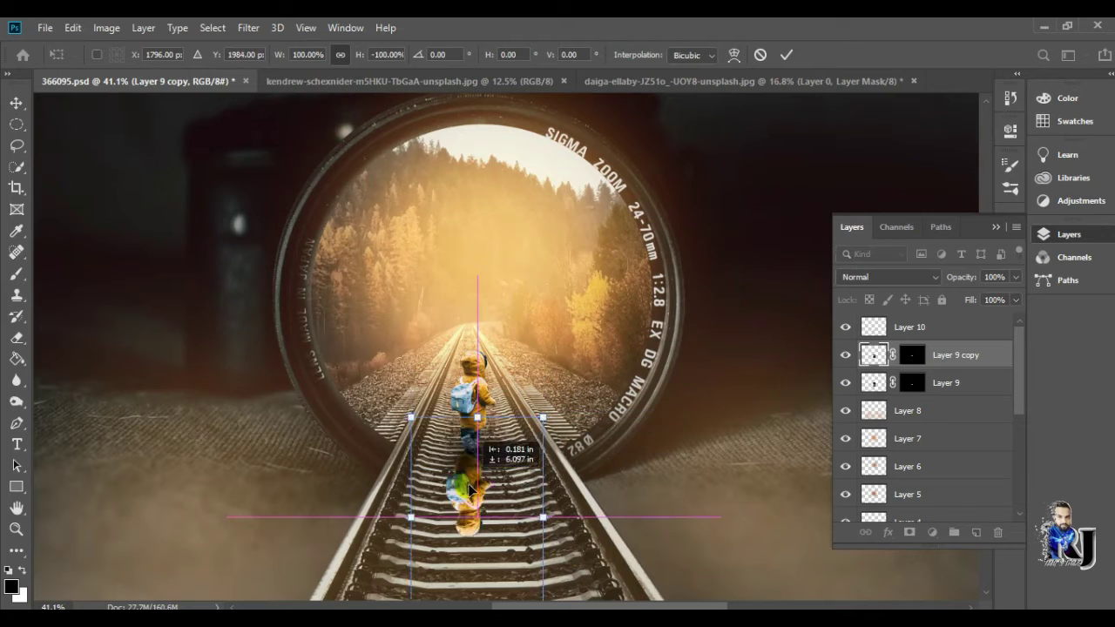
pyautogui.moveTo(547, 524); pyautogui.dragTo(582, 584)
# - Distort the reflected copy so its top tapers inward
pyautogui.rightClick(498, 195)
pyautogui.click(540, 271)
pyautogui.scroll(-3, 522, 348)
pyautogui.moveTo(580, 149); pyautogui.dragTo(567, 154)
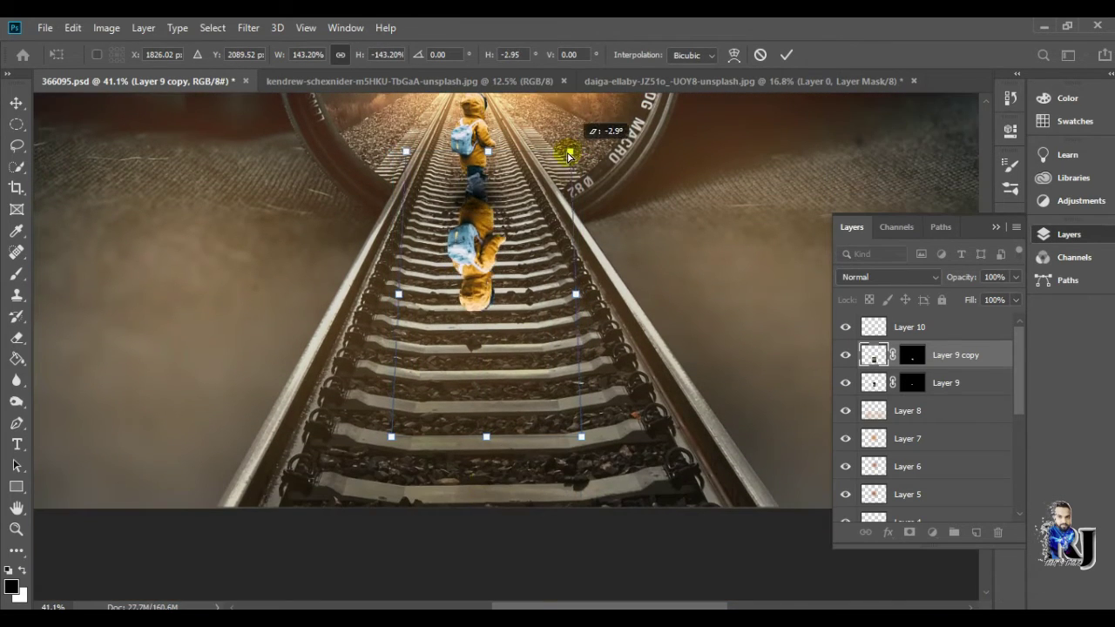
pyautogui.scroll(2, 471, 374)
# - Stack the copy beneath Layer 9, refine its size and position, and commit
pyautogui.moveTo(471, 375); pyautogui.dragTo(477, 383)
pyautogui.moveTo(914, 353); pyautogui.dragTo(910, 394)
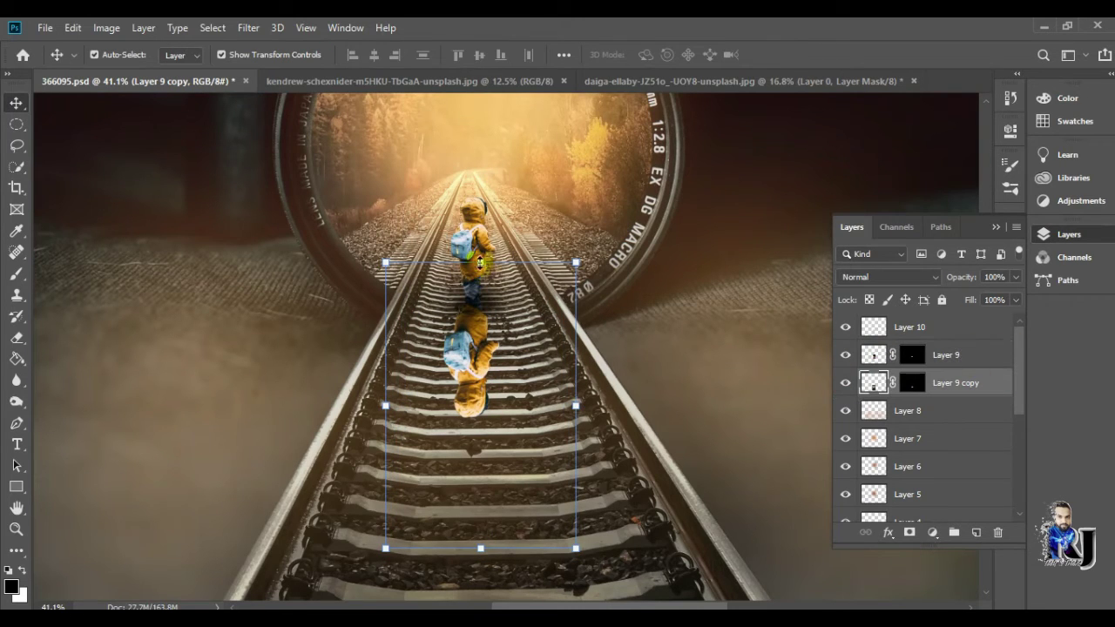
pyautogui.moveTo(479, 262); pyautogui.dragTo(483, 277)
pyautogui.moveTo(466, 376); pyautogui.dragTo(464, 373)
pyautogui.click(862, 382)
# - Add a Hue/Saturation adjustment with Lightness dropped to -100
pyautogui.click(932, 532)
pyautogui.click(970, 376)
pyautogui.moveTo(869, 305)
pyautogui.mouseDown()
pyautogui.moveTo(746, 307)
pyautogui.moveTo(863, 306)
pyautogui.mouseUp()
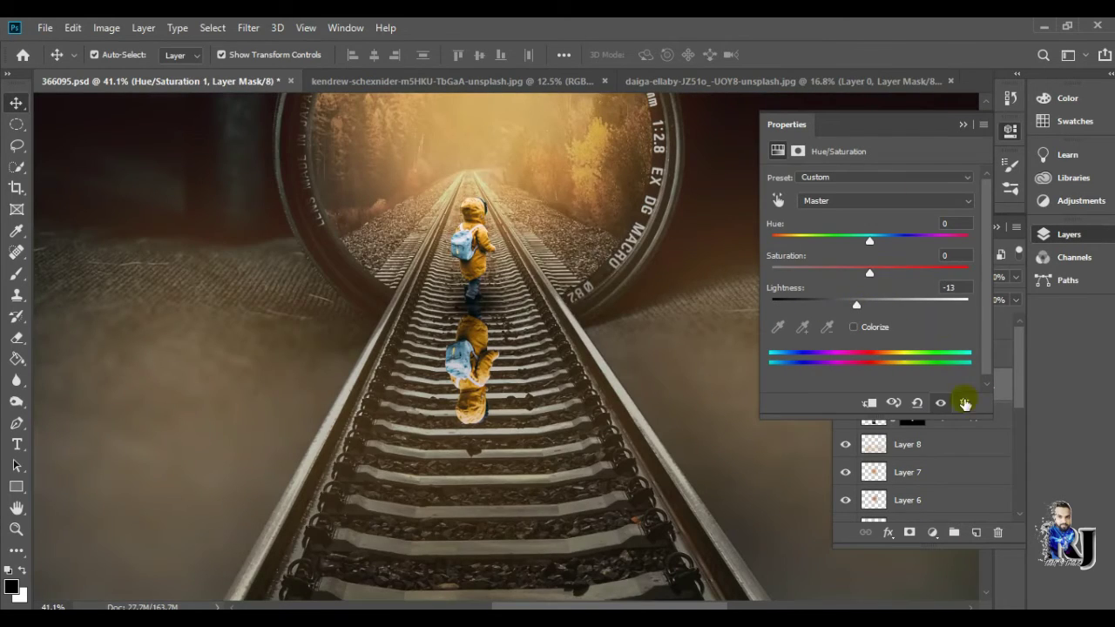
# - Remove the misplaced Hue/Saturation layer and give Layer 9 copy a yellow label
pyautogui.click(964, 402)
pyautogui.click(963, 124)
pyautogui.click(874, 382)
pyautogui.rightClick(874, 383)
pyautogui.click(897, 316)
# - Add another Hue/Saturation adjustment, then delete it again
pyautogui.click(932, 532)
pyautogui.click(971, 381)
pyautogui.press('Delete')
pyautogui.press('Return')
pyautogui.click(908, 382)
# - Add a Hue/Saturation clipped to Layer 9 copy at Lightness -100, turning it black
pyautogui.click(932, 532)
pyautogui.click(874, 382)
pyautogui.click(932, 532)
pyautogui.click(970, 381)
pyautogui.click(870, 398)
pyautogui.moveTo(874, 293); pyautogui.dragTo(759, 296)
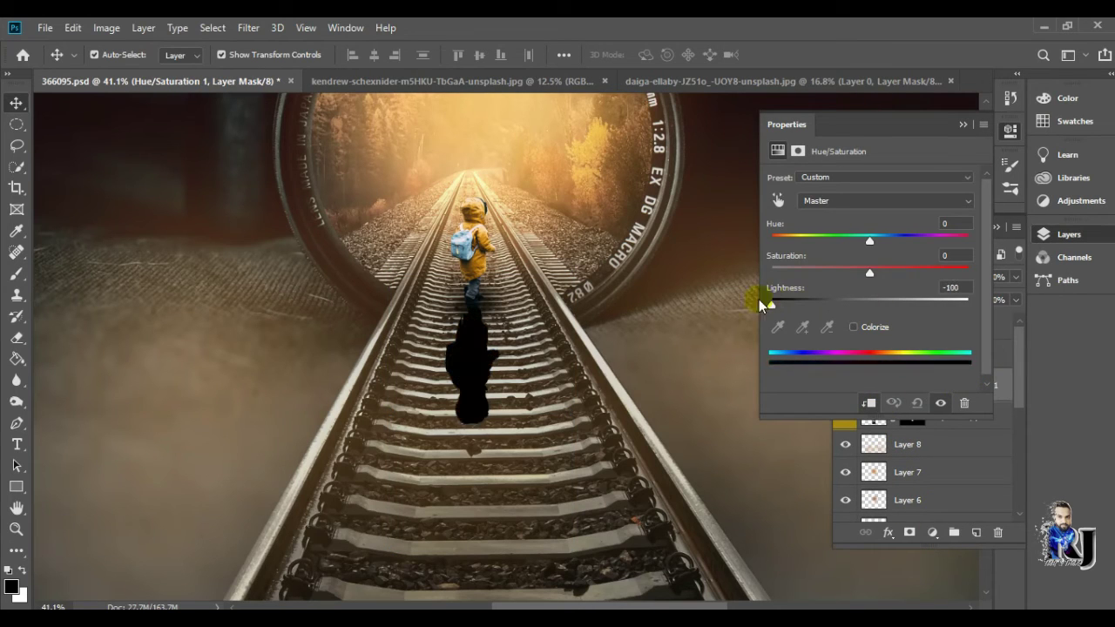
# - Keep the Normal blend mode and select the black shadow layer
pyautogui.click(888, 277)
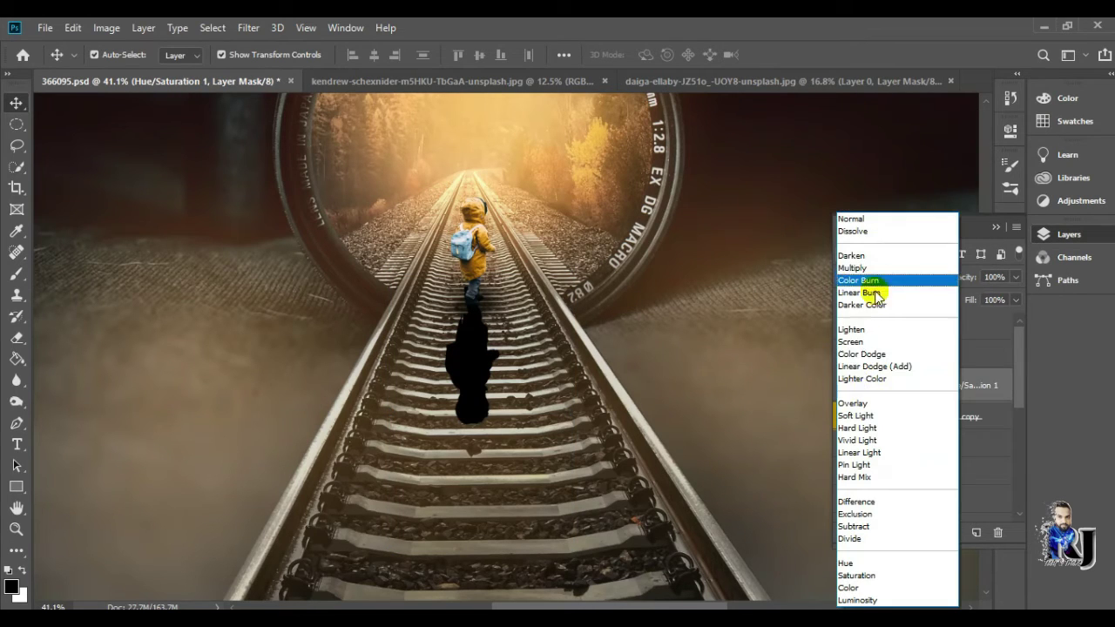
pyautogui.press('Escape')
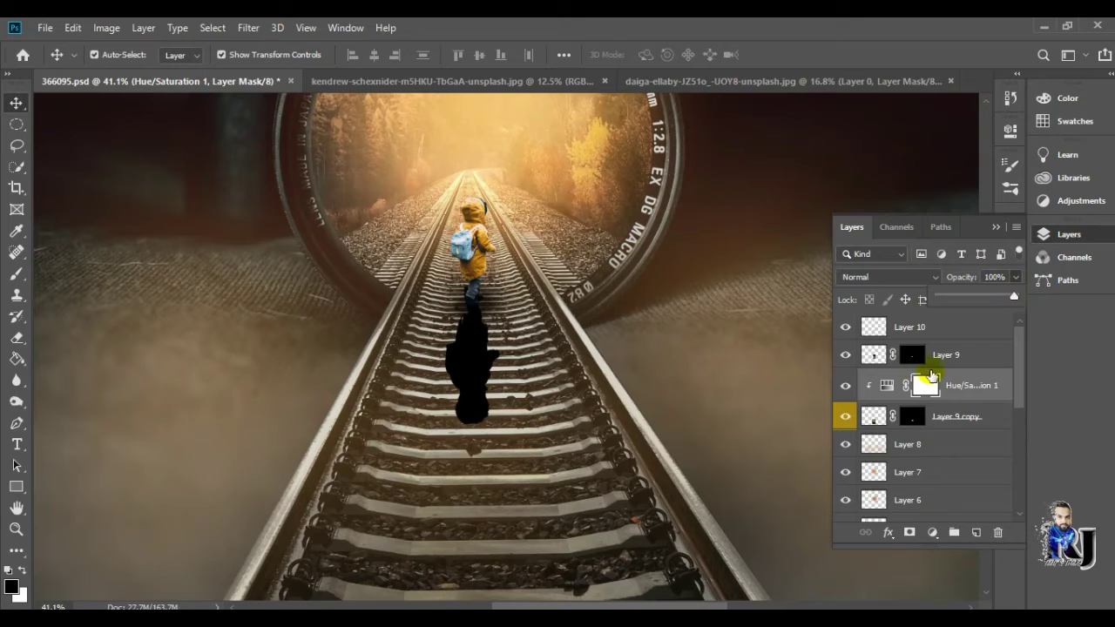
pyautogui.click(957, 417)
pyautogui.click(248, 27)
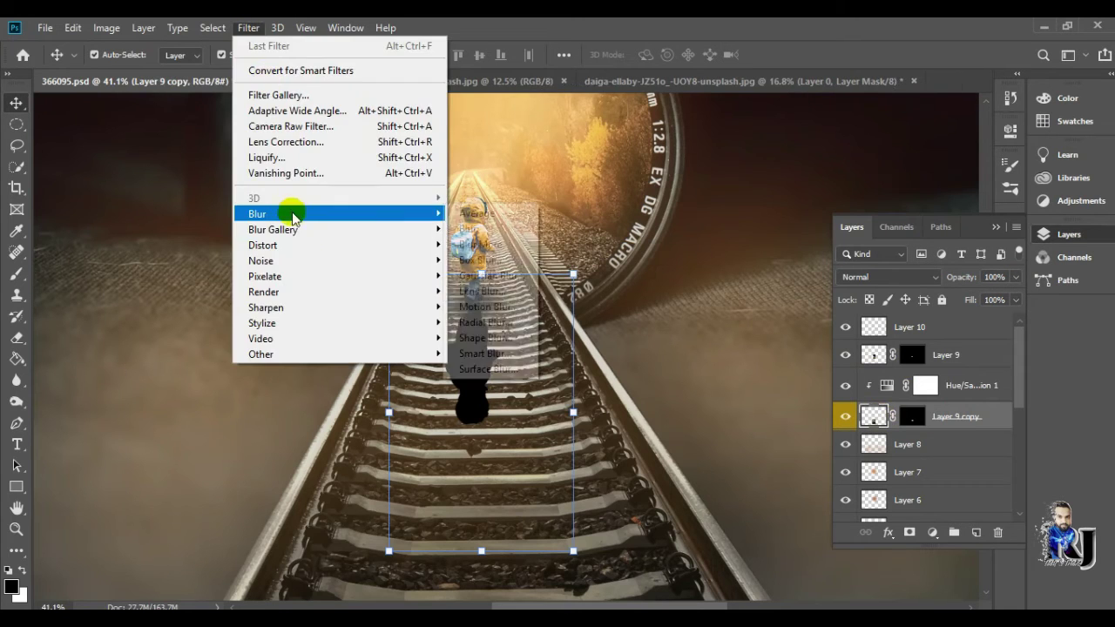
# - Soften the black shadow with a 26.3-pixel Gaussian Blur
pyautogui.click(505, 288)
pyautogui.moveTo(754, 366)
pyautogui.mouseDown()
pyautogui.moveTo(732, 369)
pyautogui.moveTo(751, 366)
pyautogui.mouseUp()
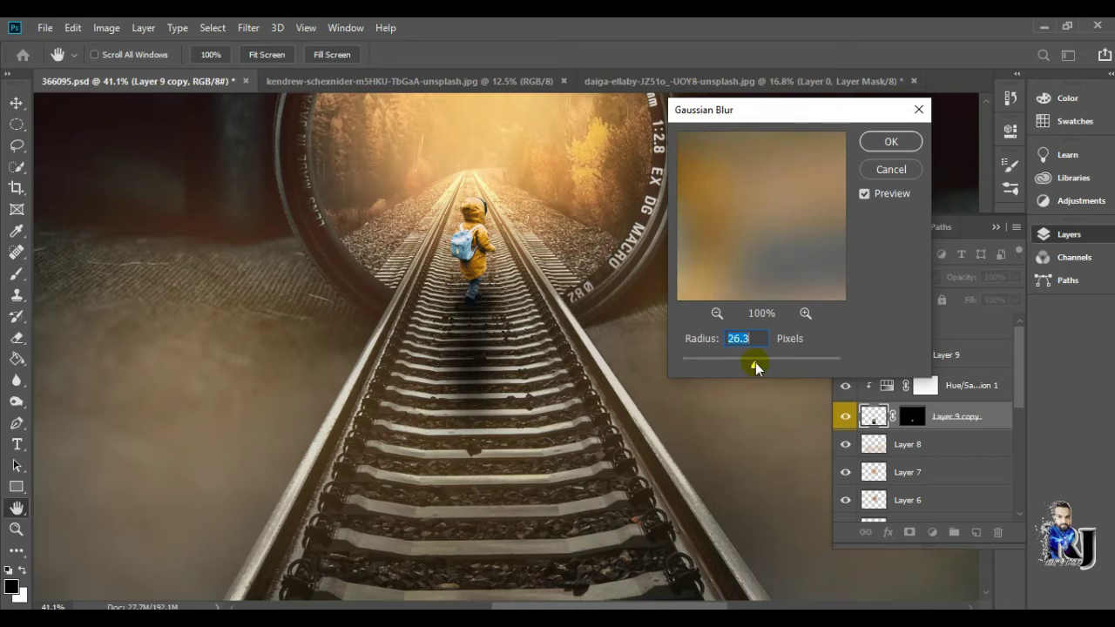
pyautogui.moveTo(751, 365); pyautogui.dragTo(750, 364)
pyautogui.click(877, 143)
# - Stretch the blurred shadow further down the tracks
pyautogui.hotkey('ctrl', 't')
pyautogui.moveTo(480, 577); pyautogui.dragTo(480, 557)
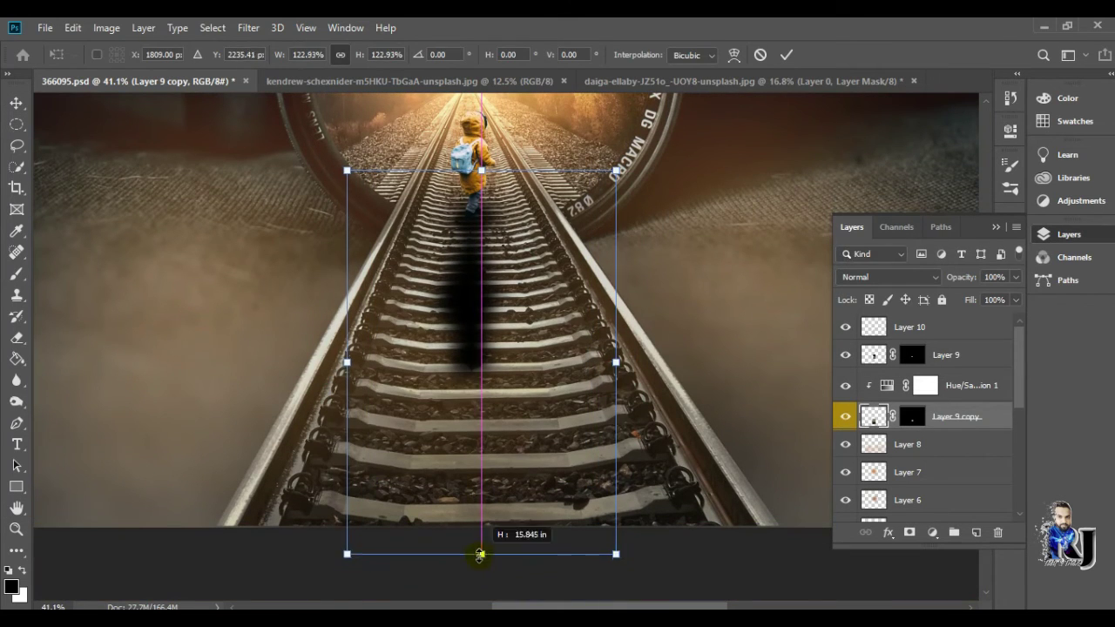
pyautogui.click(787, 54)
pyautogui.scroll(3, 494, 220)
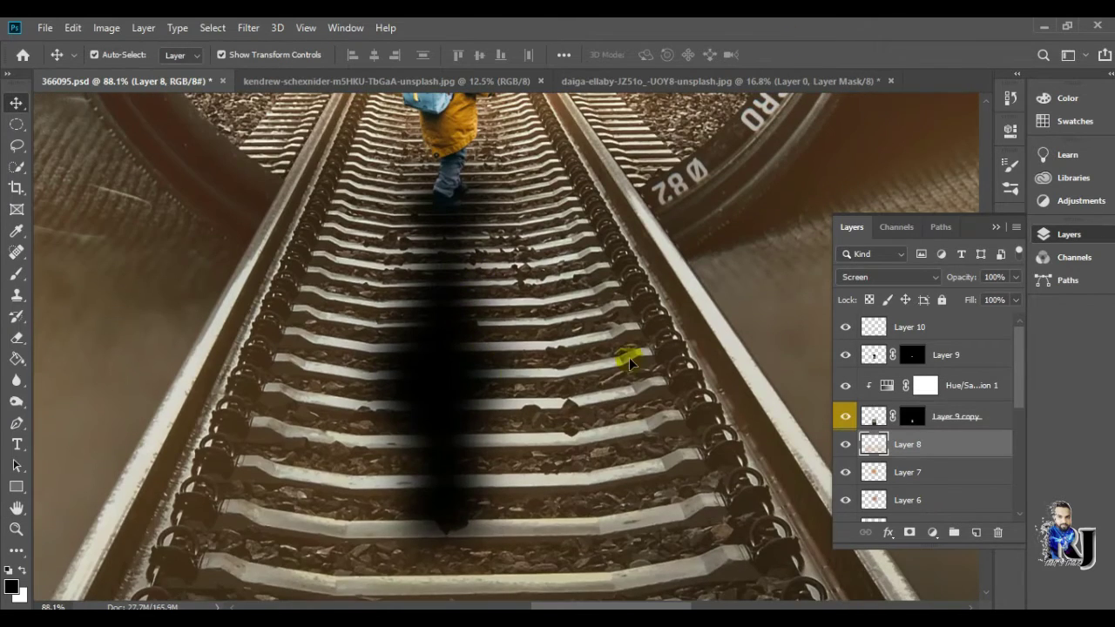
pyautogui.hotkey('ctrl', 't')
pyautogui.scroll(-2, 765, 263)
pyautogui.scroll(-1, 764, 263)
# - Lower the shadow layer's opacity to 83%, fit the image in view, and reselect Layer 9
pyautogui.click(1015, 277)
pyautogui.moveTo(1010, 298); pyautogui.dragTo(1002, 298)
pyautogui.hotkey('ctrl', '0')
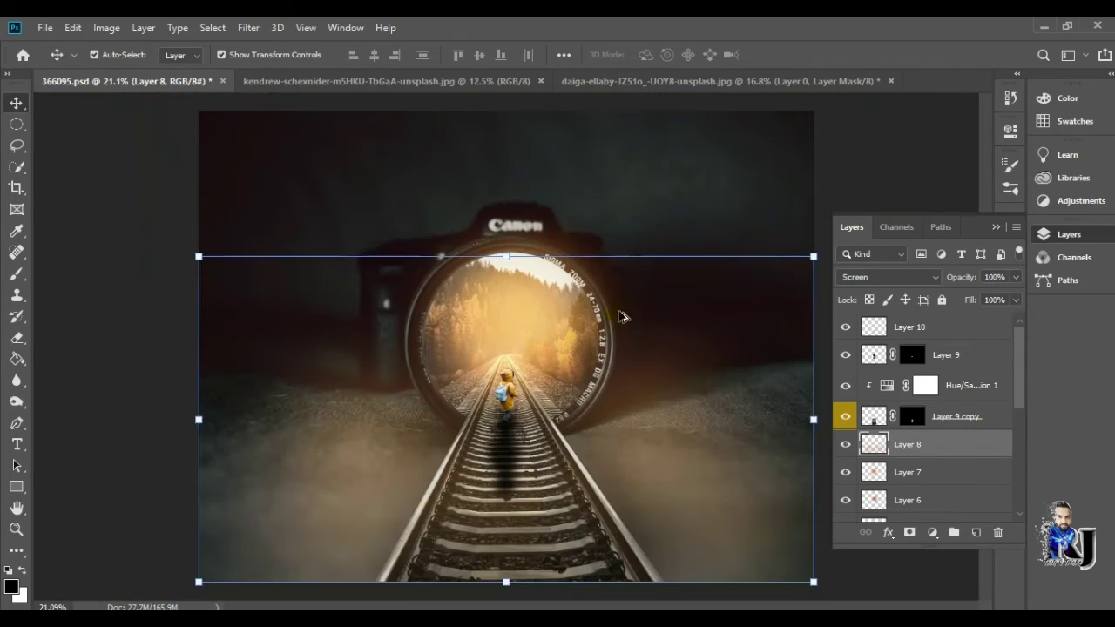
pyautogui.press('Return')
pyautogui.scroll(2, 488, 327)
pyautogui.scroll(-2, 662, 398)
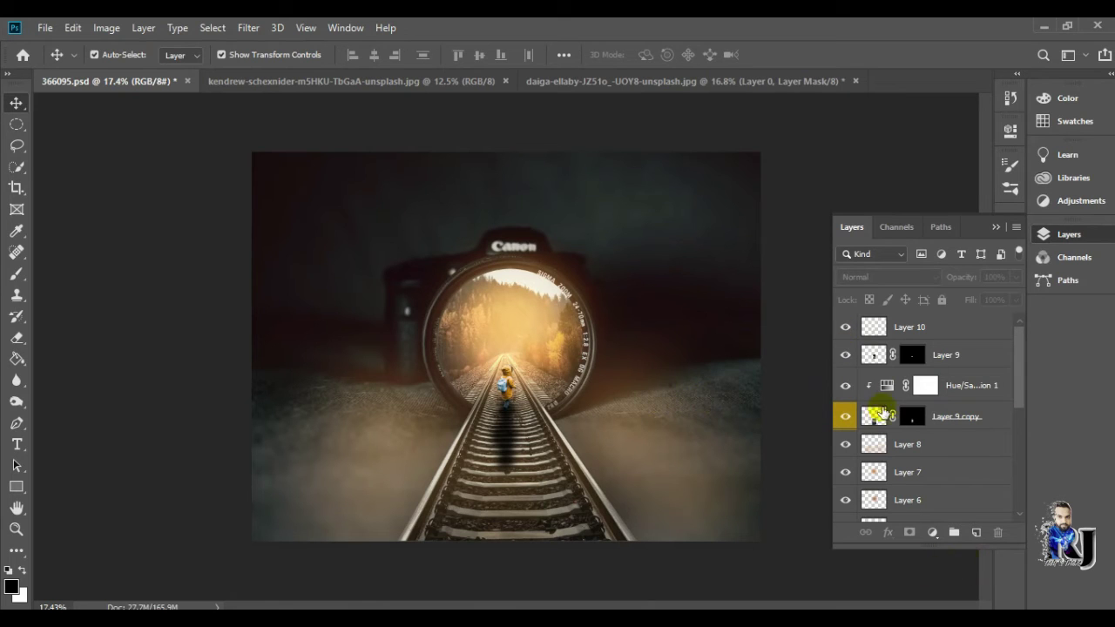
pyautogui.click(873, 326)
pyautogui.click(874, 355)
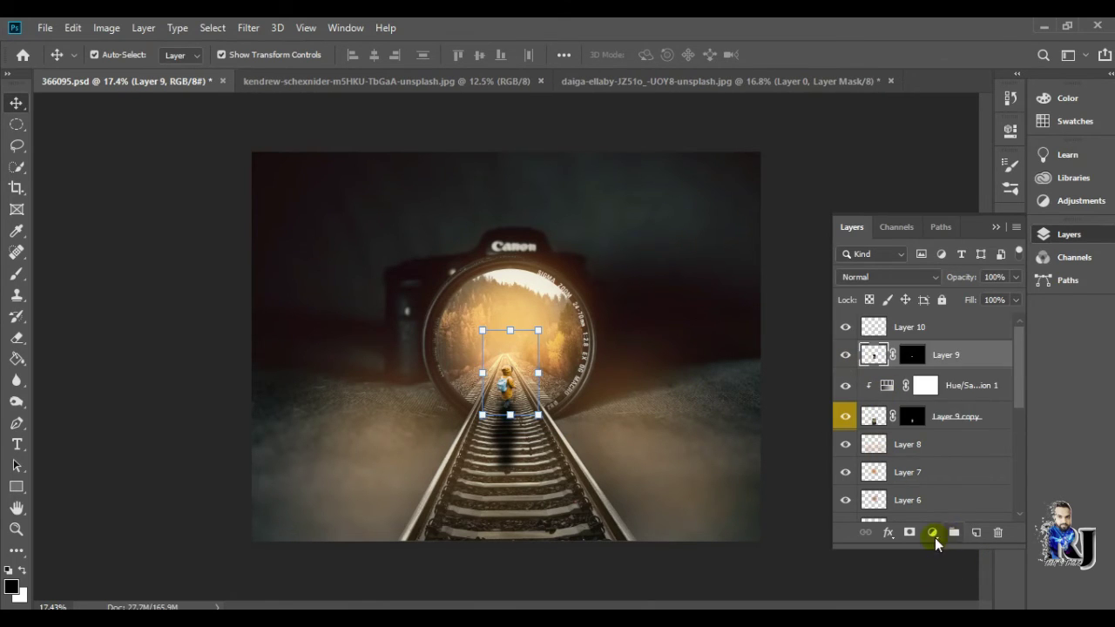
# - Add a clipped Color Balance to the child: midtones Red +23, Green +3, Blue -2
pyautogui.click(934, 534)
pyautogui.click(958, 387)
pyautogui.moveTo(806, 247); pyautogui.dragTo(851, 242)
pyautogui.moveTo(848, 214)
pyautogui.mouseDown()
pyautogui.moveTo(869, 217)
pyautogui.moveTo(842, 241)
pyautogui.mouseUp()
pyautogui.scroll(5, 519, 397)
pyautogui.click(961, 125)
pyautogui.scroll(-5, 523, 348)
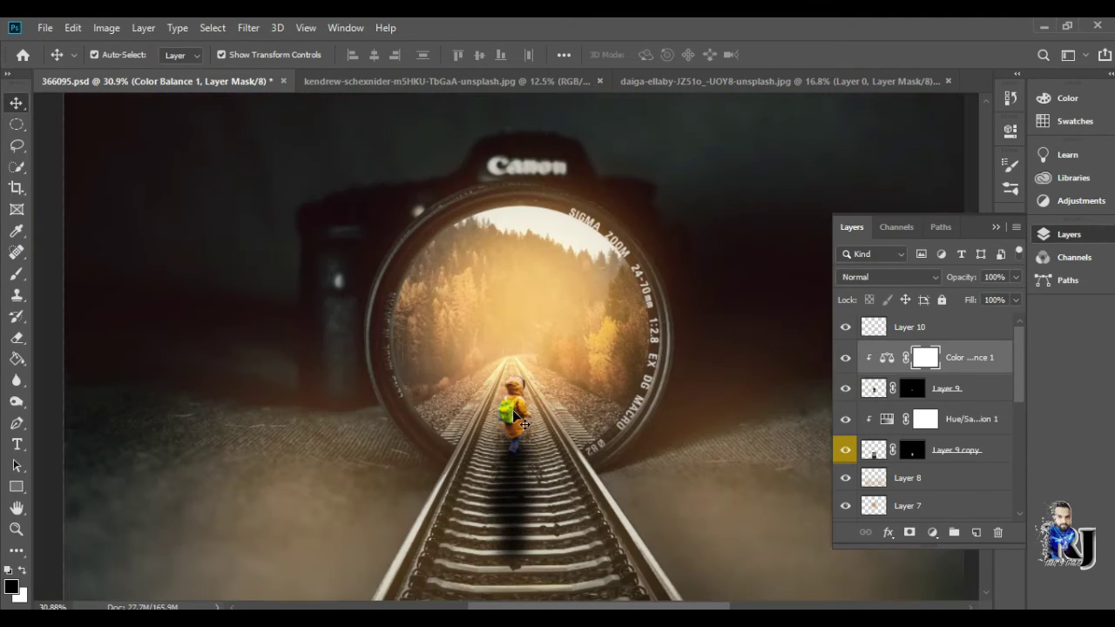
# - Stretch the child slightly taller on the tracks and commit
pyautogui.click(946, 388)
pyautogui.hotkey('ctrl', 't')
pyautogui.moveTo(520, 311); pyautogui.dragTo(518, 288)
pyautogui.click(786, 54)
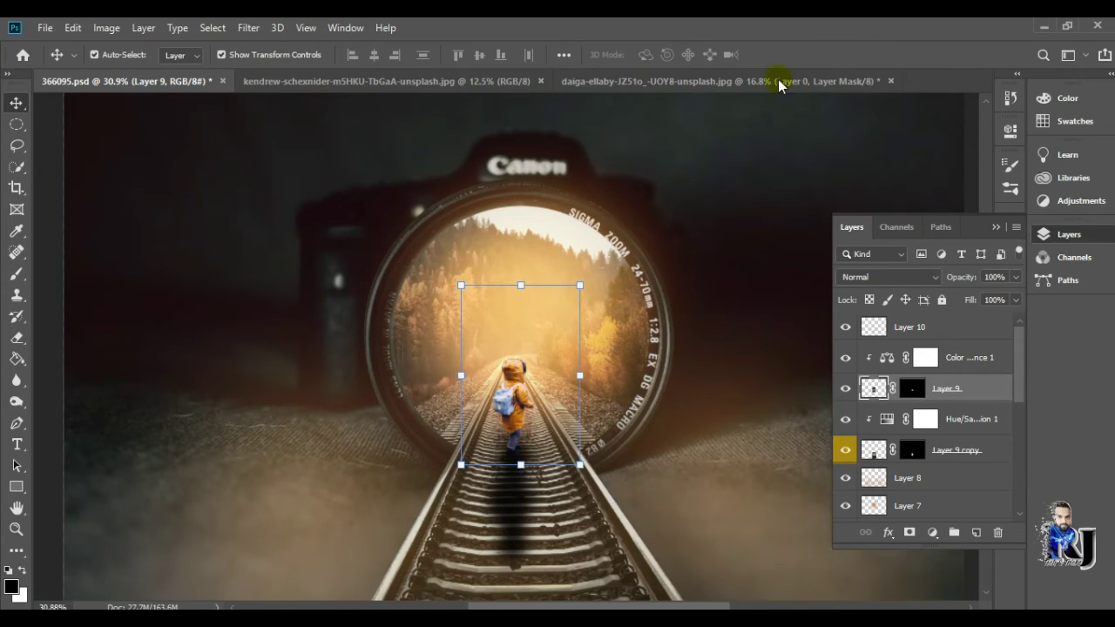
pyautogui.scroll(-2, 924, 418)
pyautogui.scroll(-3, 505, 340)
pyautogui.moveTo(547, 311); pyautogui.dragTo(543, 299)
pyautogui.click(786, 54)
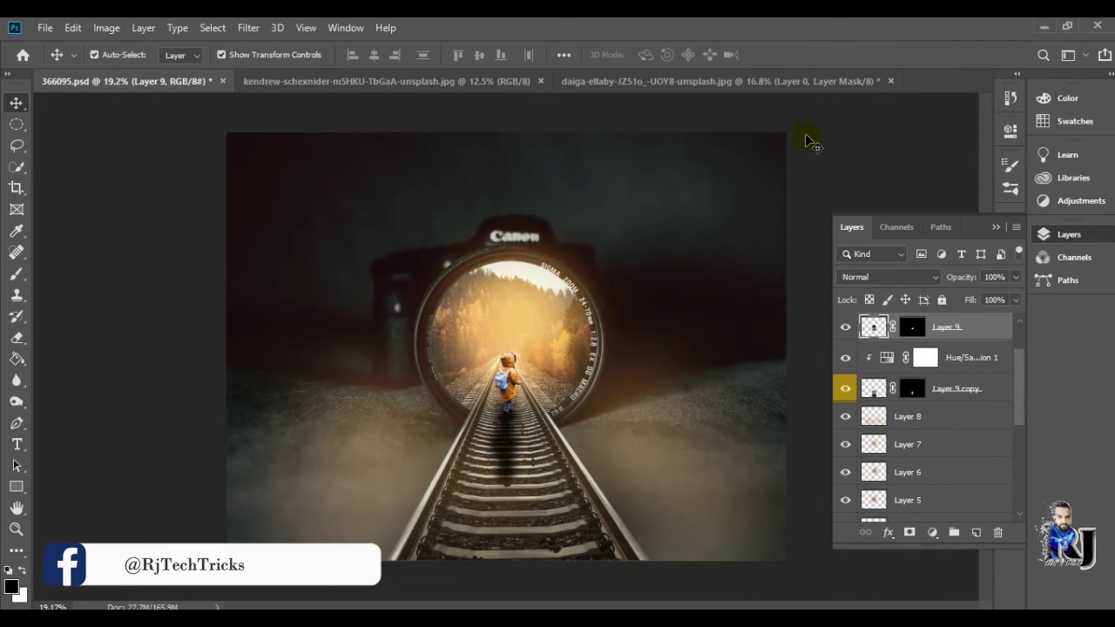
# - Apply a 12 px Iris Blur to merged Layer 11, keeping the child and lens centre sharp
pyautogui.scroll(5, 696, 261)
pyautogui.scroll(-5, 621, 438)
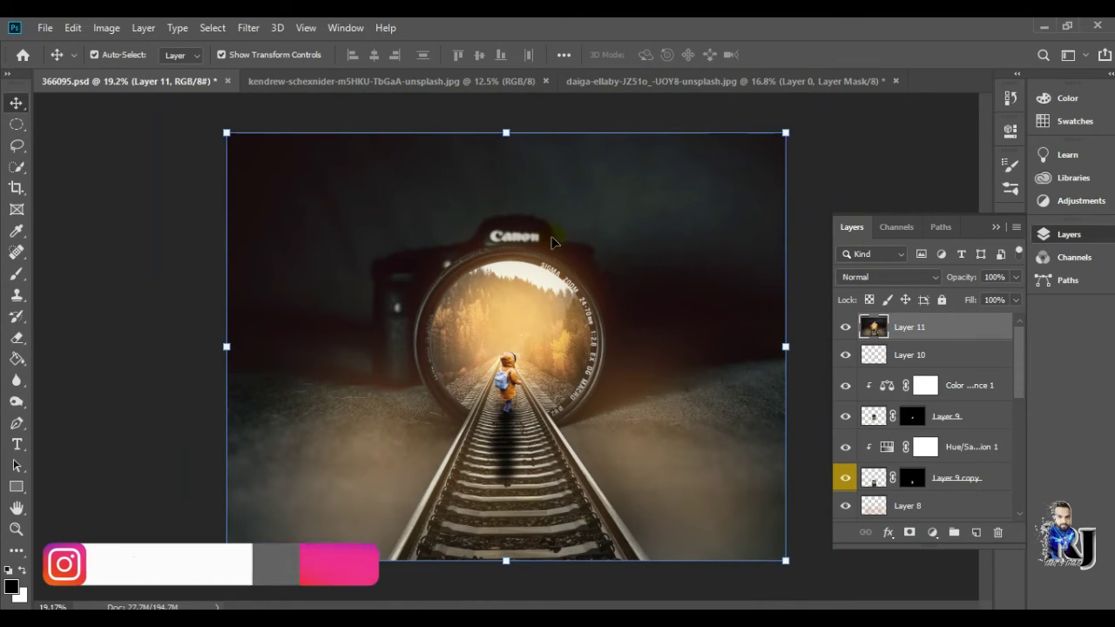
pyautogui.click(248, 27)
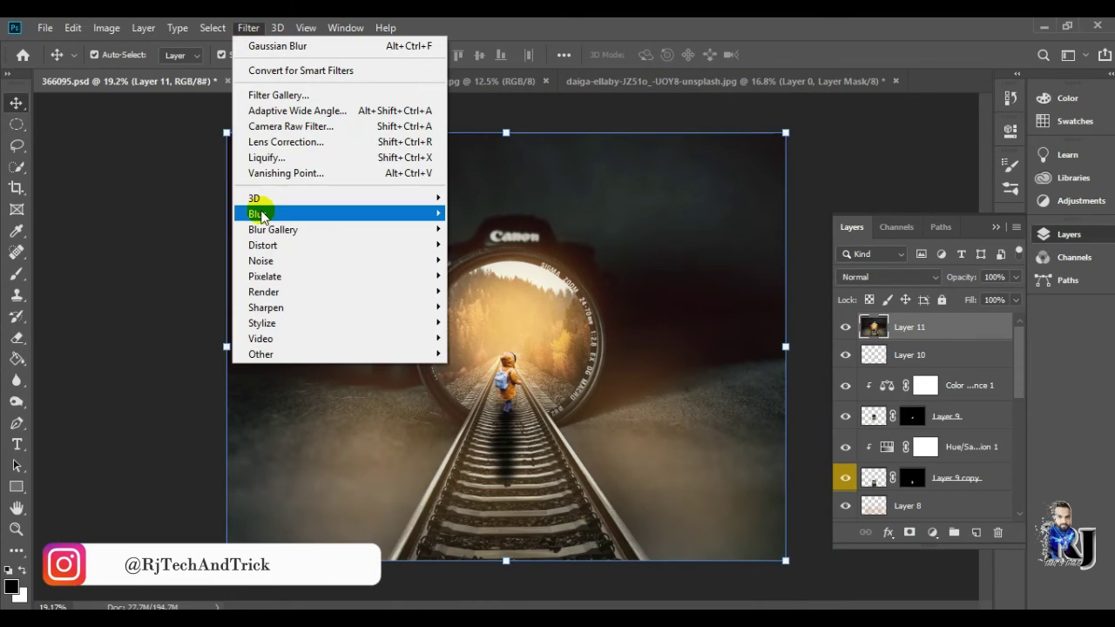
pyautogui.click(492, 242)
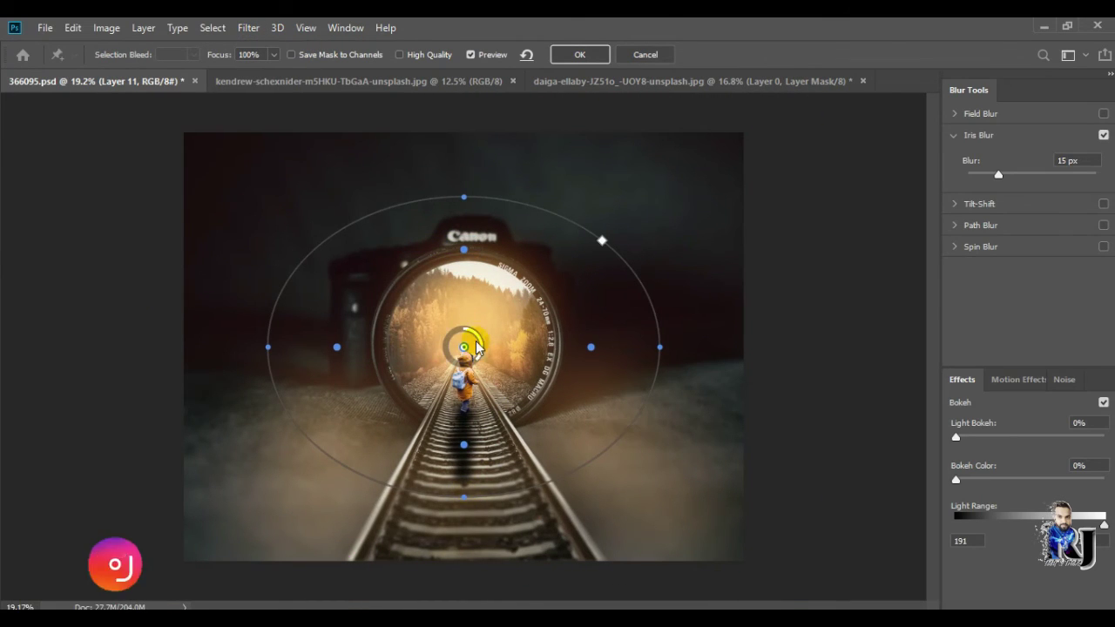
pyautogui.moveTo(492, 328); pyautogui.dragTo(485, 466)
pyautogui.moveTo(471, 414)
pyautogui.mouseDown()
pyautogui.moveTo(452, 420)
pyautogui.moveTo(479, 411)
pyautogui.mouseUp()
pyautogui.moveTo(464, 403); pyautogui.dragTo(470, 382)
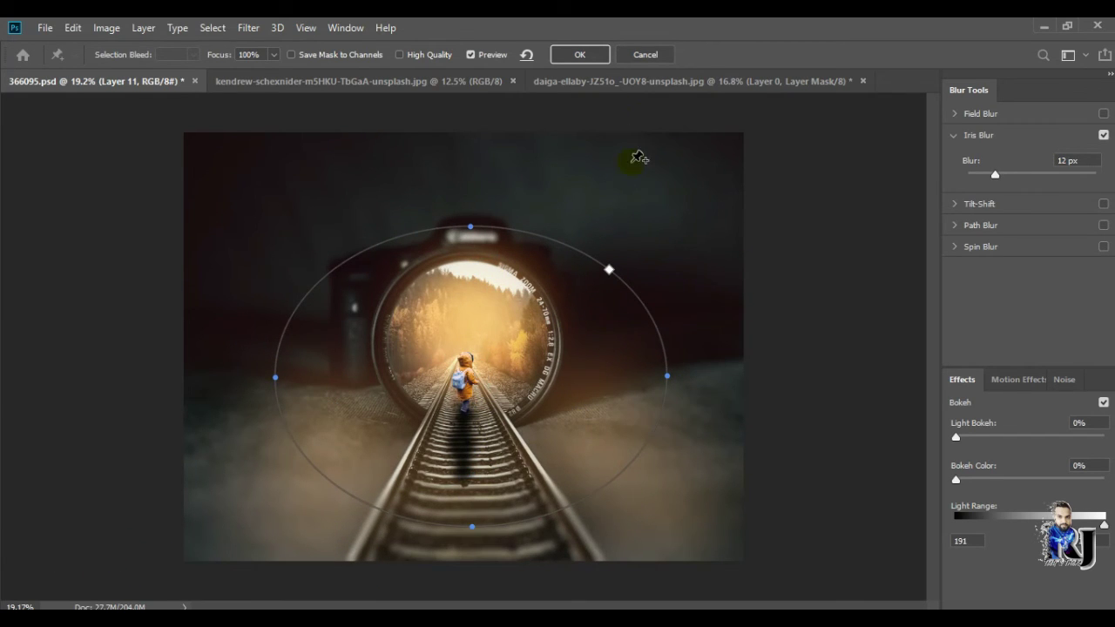
pyautogui.press('Return')
pyautogui.click(214, 28)
# - Camera Raw grade: exposure -0.25, contrast +31, shadows -86, blacks +18, clarity +18, dehaze +12
pyautogui.hotkey('ctrl', 'shift', 'a')
pyautogui.moveTo(965, 333)
pyautogui.mouseDown()
pyautogui.moveTo(987, 331)
pyautogui.moveTo(971, 338)
pyautogui.mouseUp()
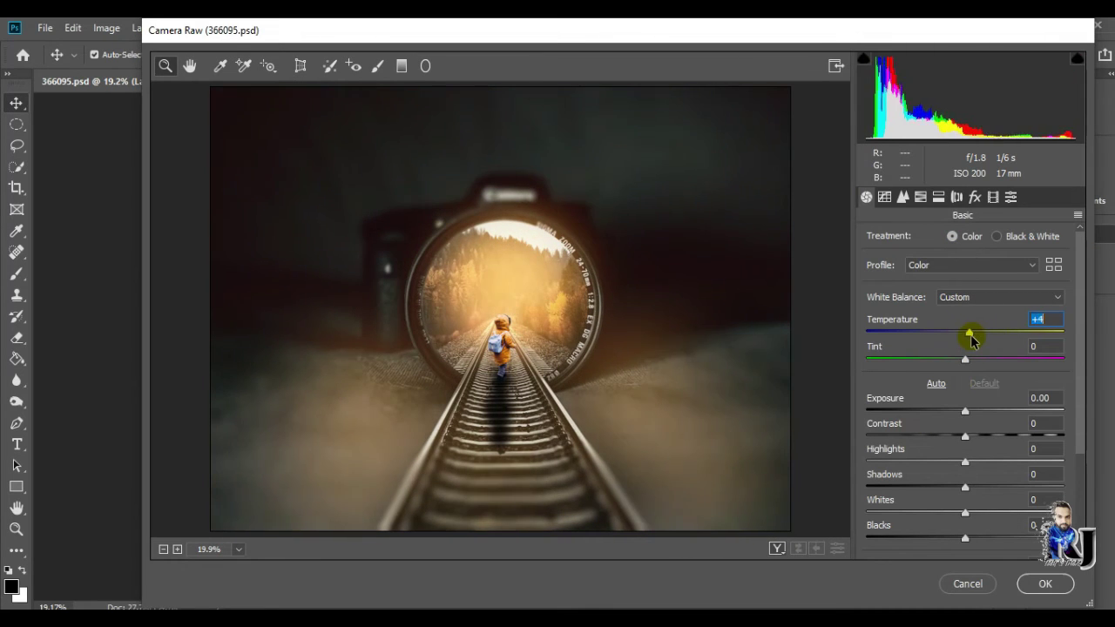
pyautogui.moveTo(973, 414)
pyautogui.mouseDown()
pyautogui.moveTo(959, 414)
pyautogui.moveTo(1004, 444)
pyautogui.mouseUp()
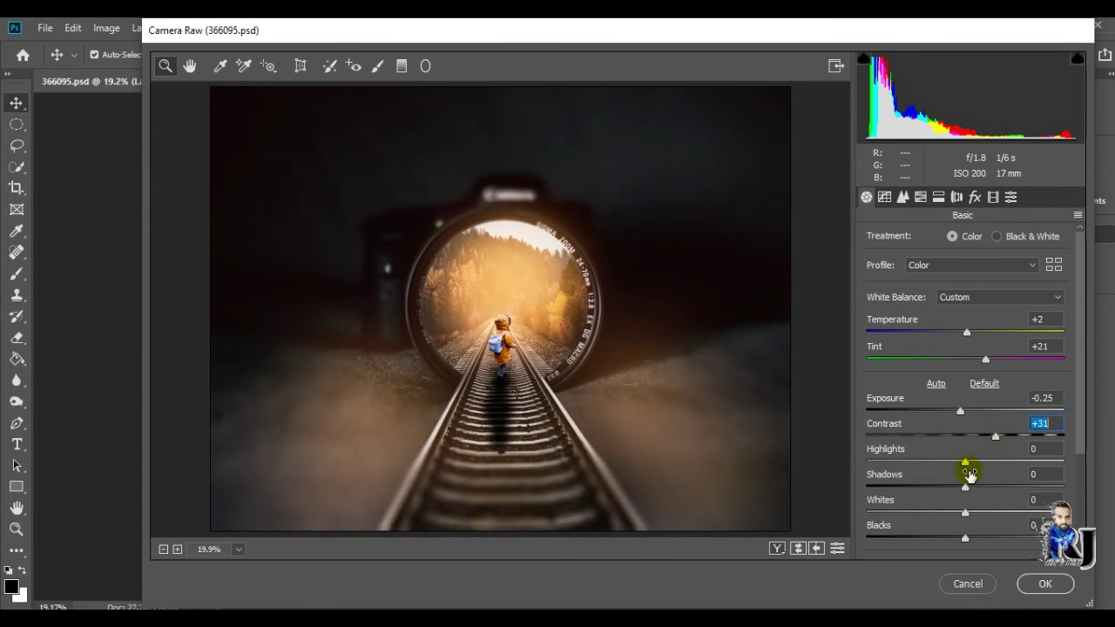
pyautogui.scroll(-3, 976, 541)
pyautogui.moveTo(964, 421)
pyautogui.mouseDown()
pyautogui.moveTo(1045, 416)
pyautogui.moveTo(933, 422)
pyautogui.moveTo(982, 419)
pyautogui.mouseUp()
pyautogui.moveTo(976, 480); pyautogui.dragTo(1006, 485)
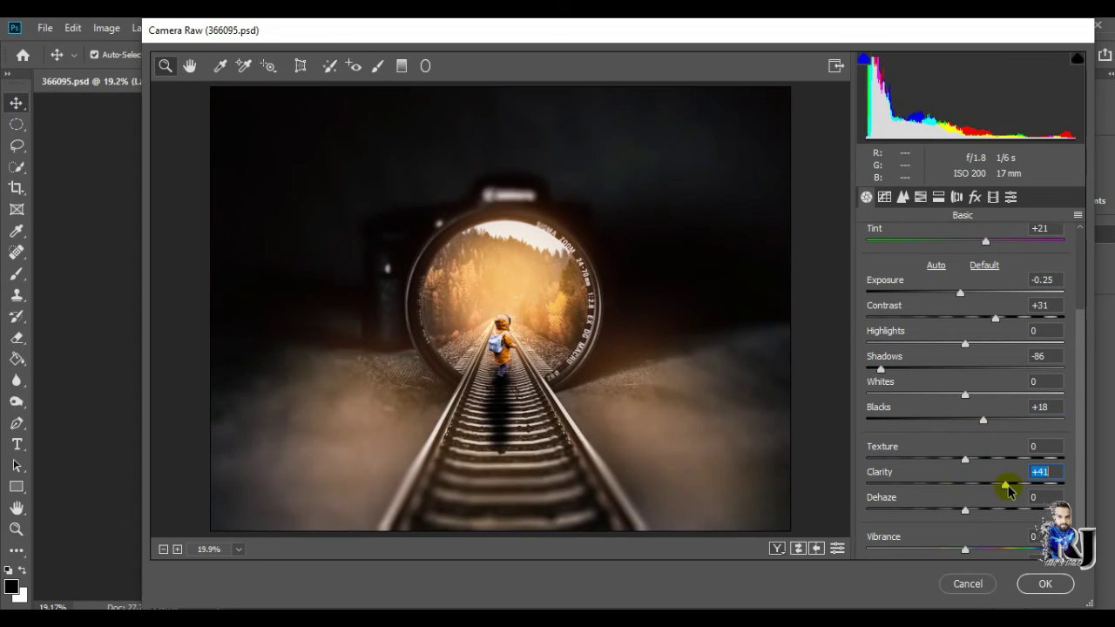
pyautogui.moveTo(940, 519)
pyautogui.mouseDown()
pyautogui.moveTo(996, 510)
pyautogui.moveTo(977, 510)
pyautogui.moveTo(990, 525)
pyautogui.mouseUp()
pyautogui.scroll(-1, 977, 510)
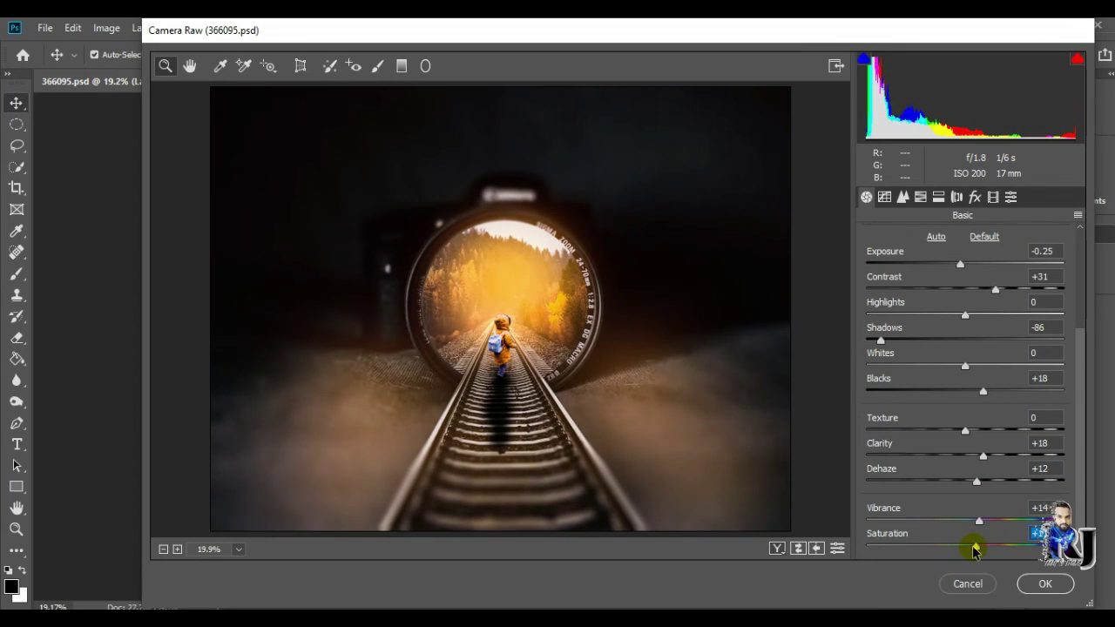
pyautogui.click(1031, 585)
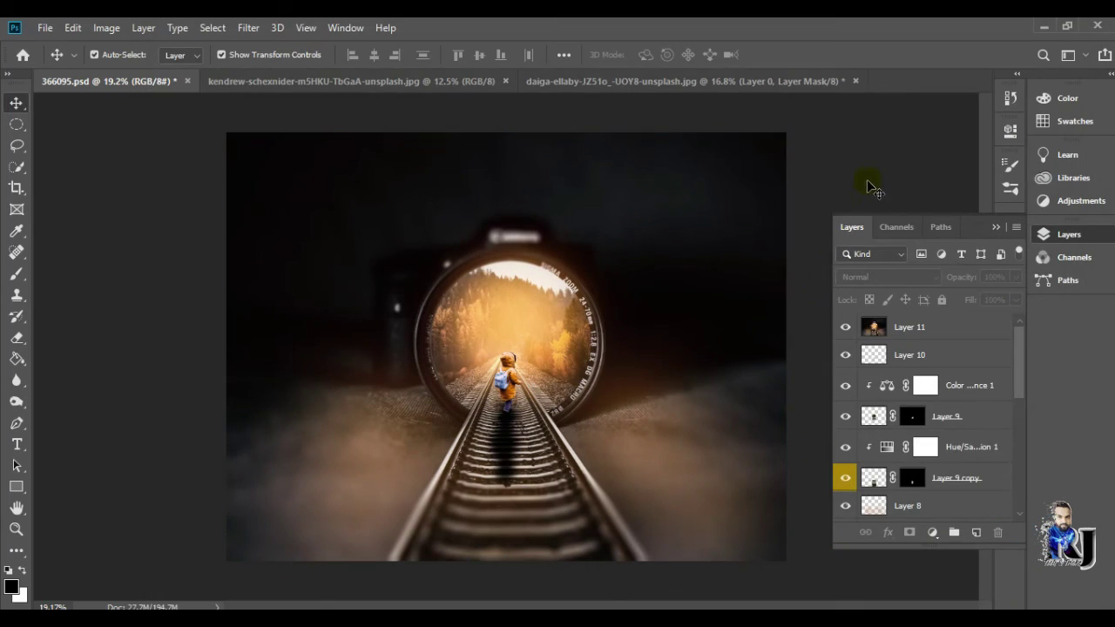